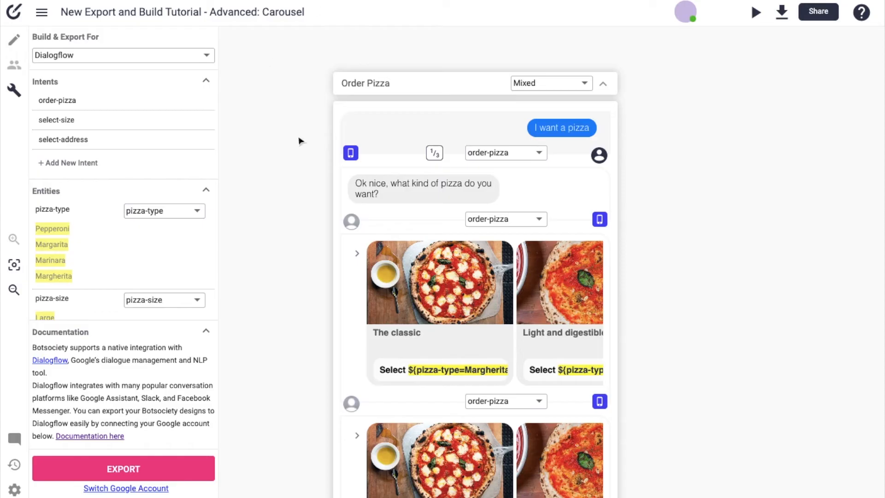
- Examine the opening messages and the pizza-type carousel cards in the Order Pizza conversation
scroll(446, 189, "down", 2)
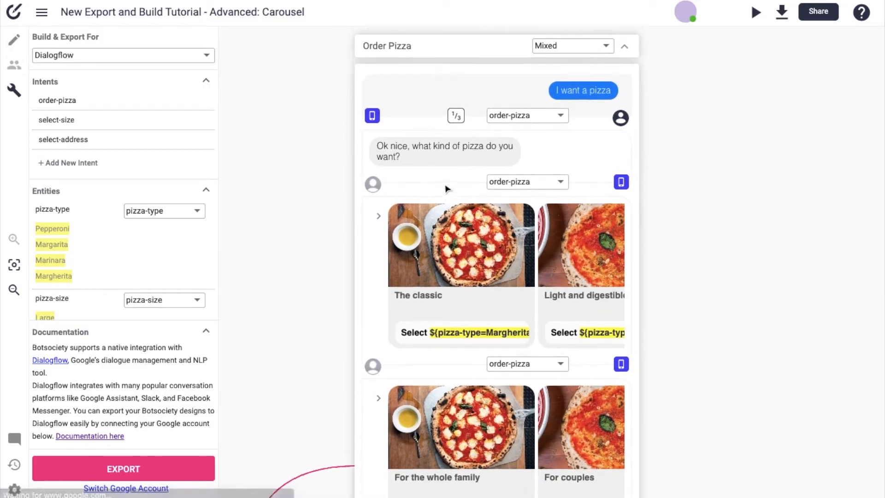
scroll(446, 188, "up", 1)
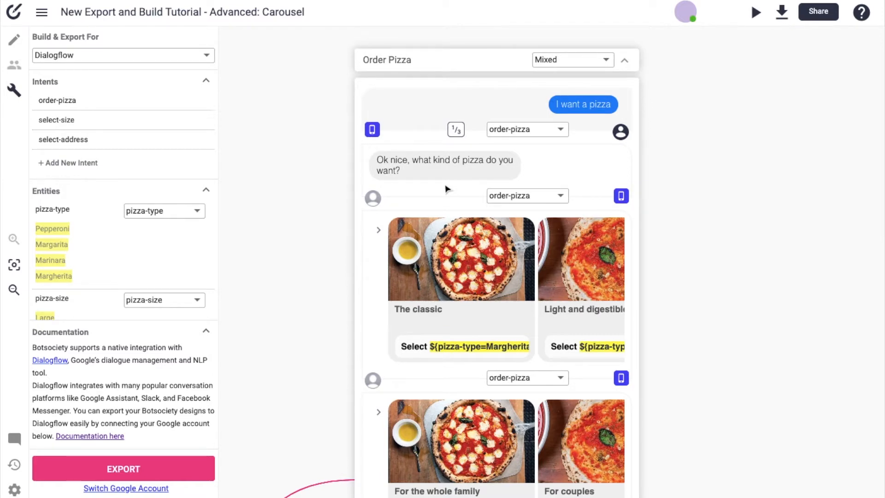
scroll(446, 188, "down", 3)
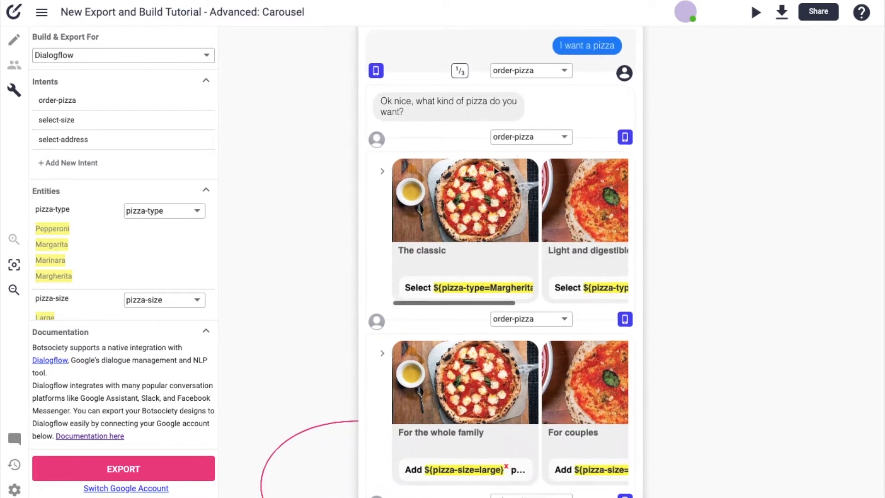
scroll(485, 131, "up", 1)
scroll(485, 131, "up", 2)
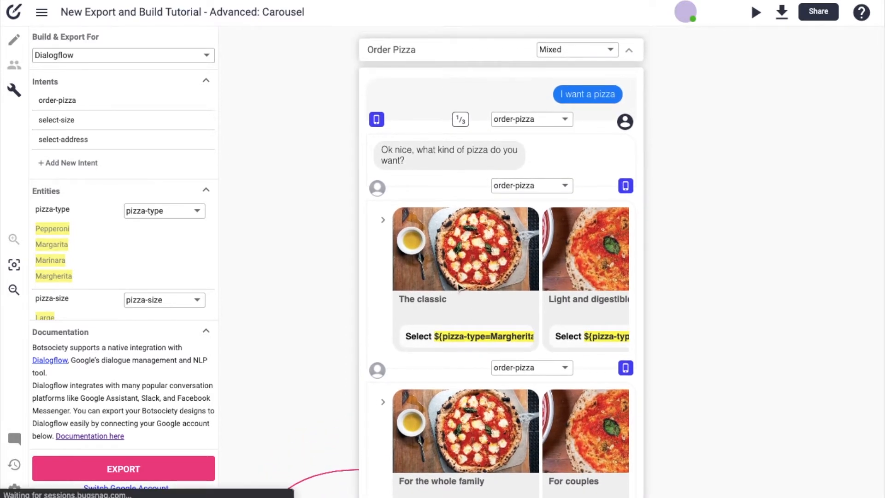
scroll(510, 274, "right", 3)
scroll(511, 272, "left", 3)
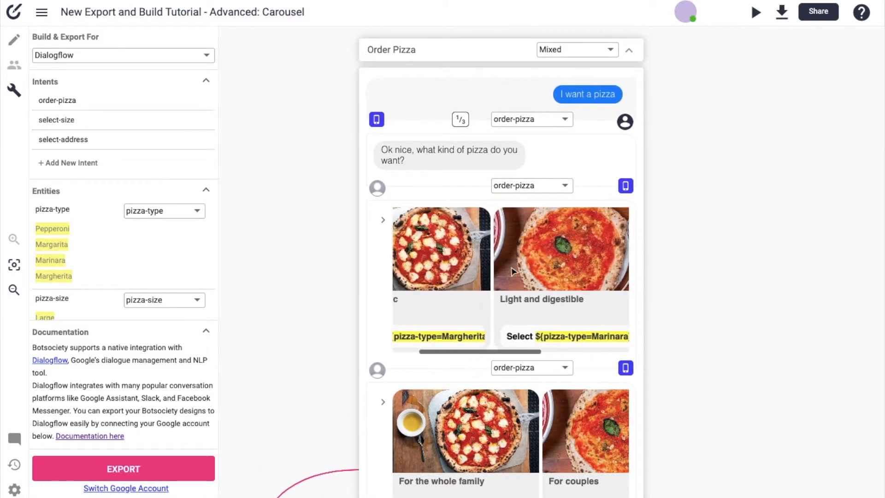
scroll(519, 268, "right", 1)
scroll(520, 268, "right", 2)
scroll(521, 265, "left", 3)
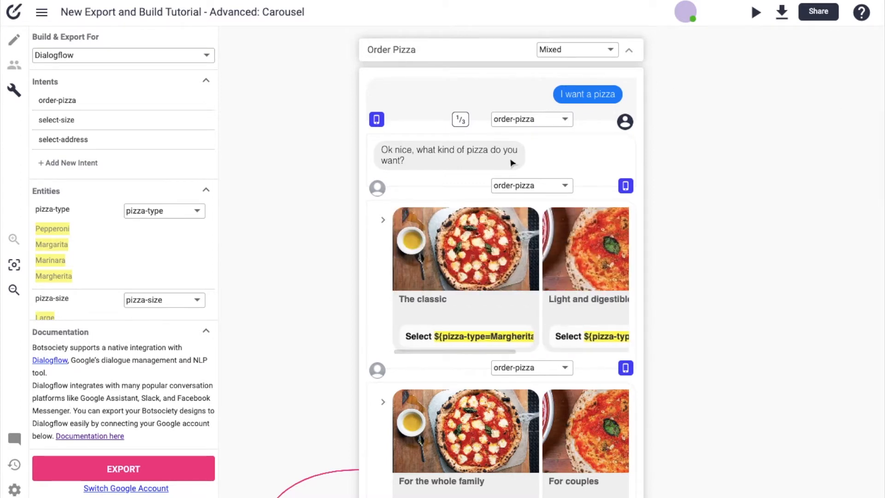
- Look through the Order Pizza path down to the delivery reply and back to the last pizza-type card
scroll(489, 326, "down", 5)
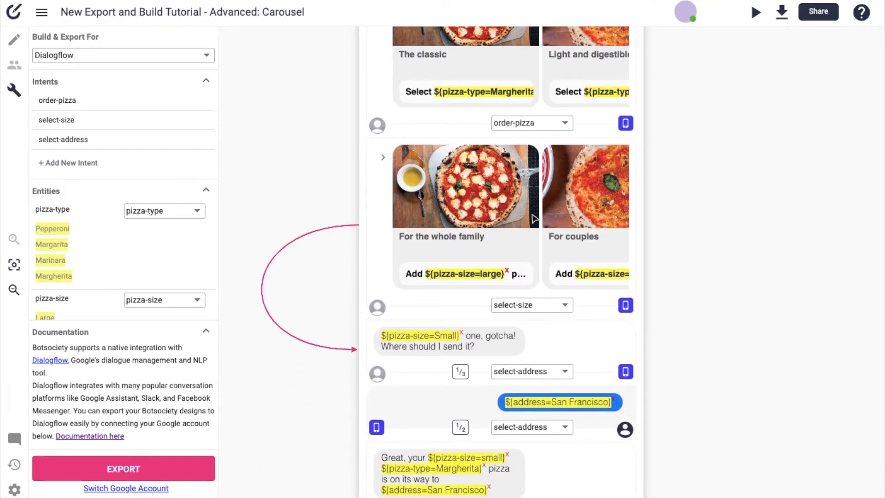
scroll(493, 240, "down", 2)
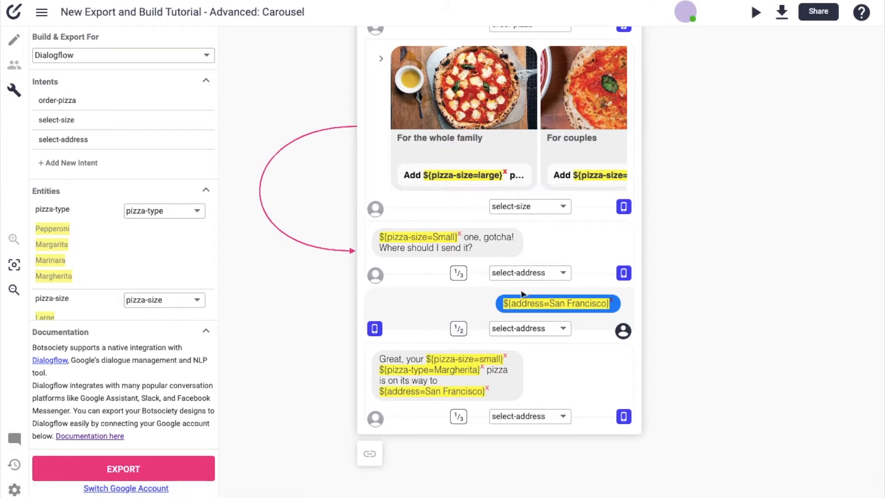
scroll(492, 257, "up", 2)
scroll(524, 293, "up", 4)
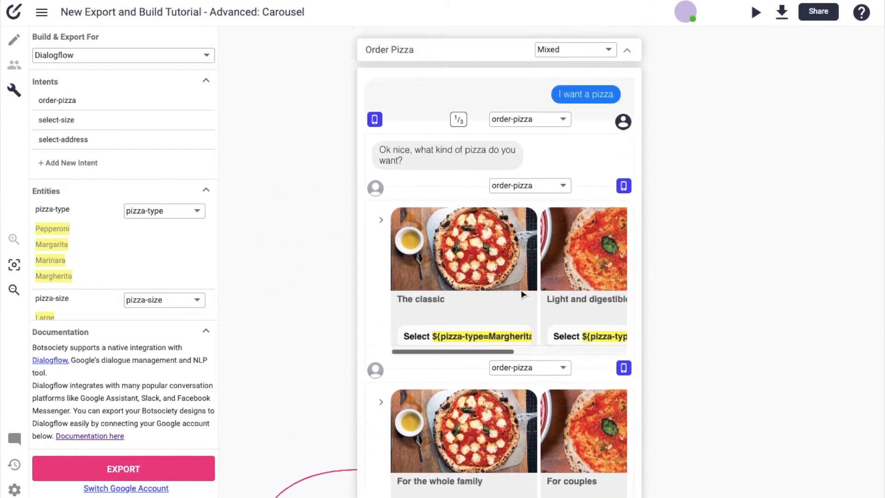
scroll(527, 286, "right", 4)
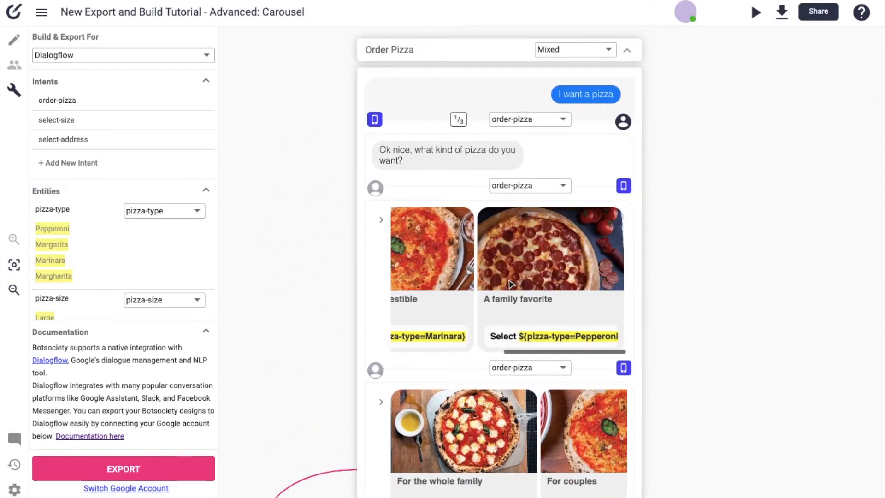
scroll(515, 248, "left", 2)
scroll(480, 293, "left", 2)
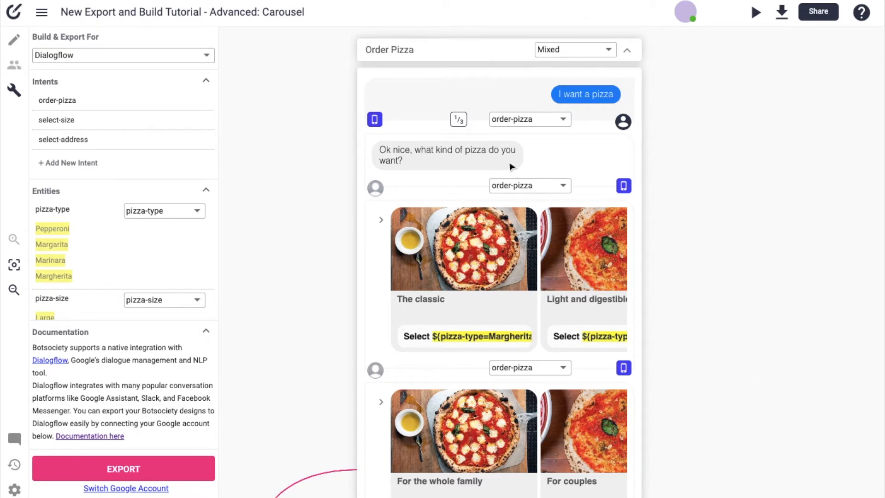
- Compare the cards, button variables and assigned intents of the pizza-type and pizza-size carousels
scroll(452, 154, "down", 1)
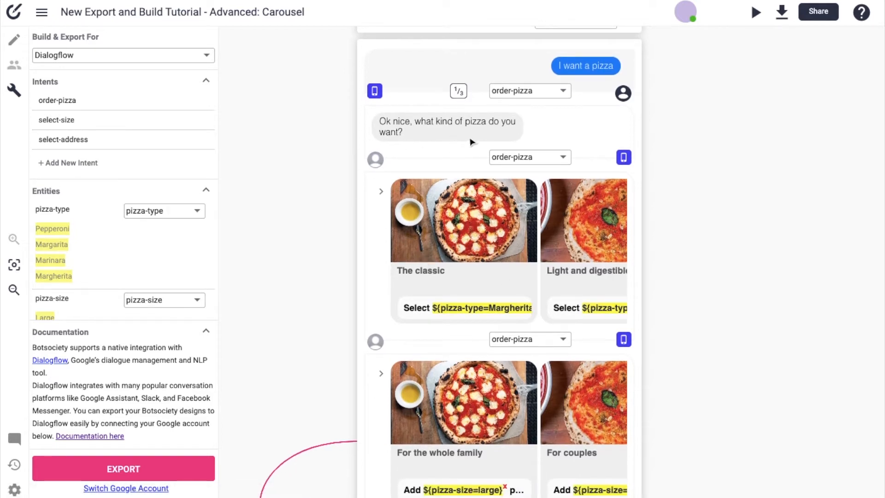
scroll(576, 244, "right", 3)
scroll(576, 244, "left", 3)
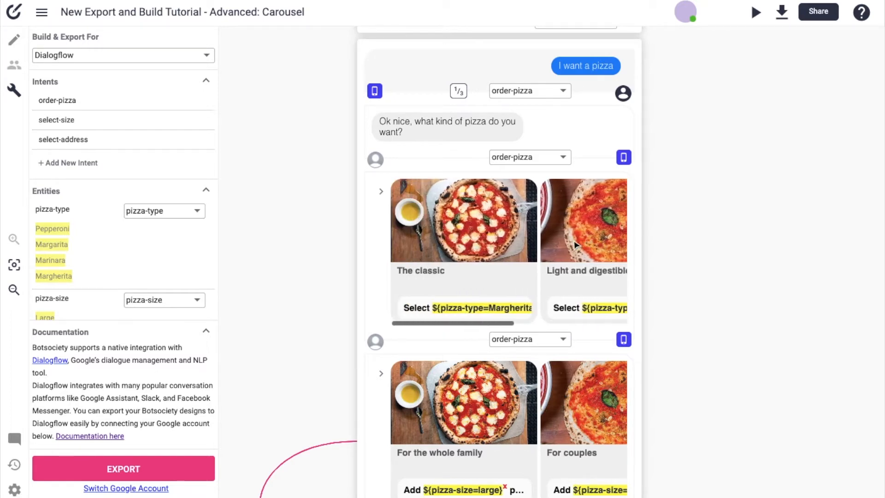
scroll(575, 244, "right", 1)
scroll(575, 245, "up", 1)
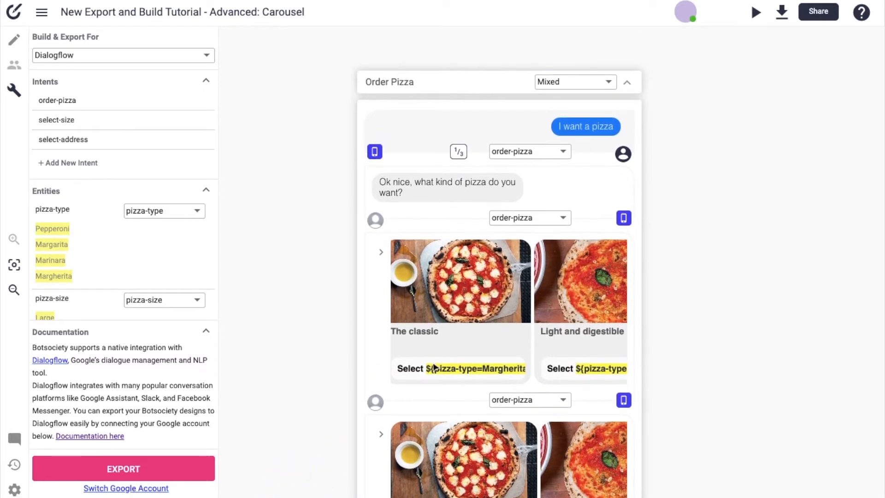
scroll(457, 364, "down", 4)
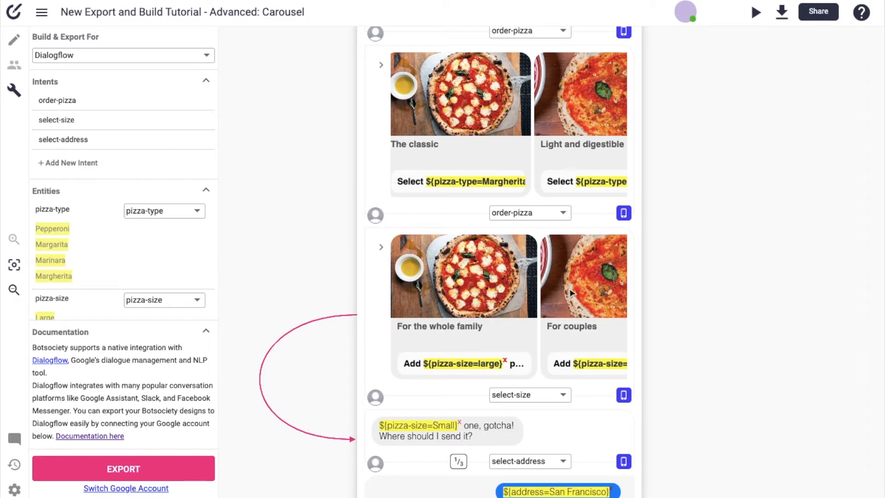
scroll(571, 293, "right", 5)
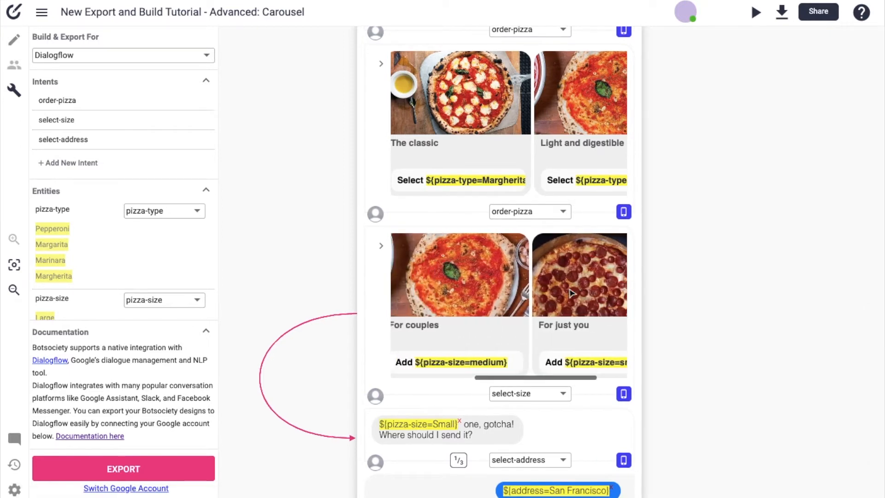
scroll(570, 293, "left", 5)
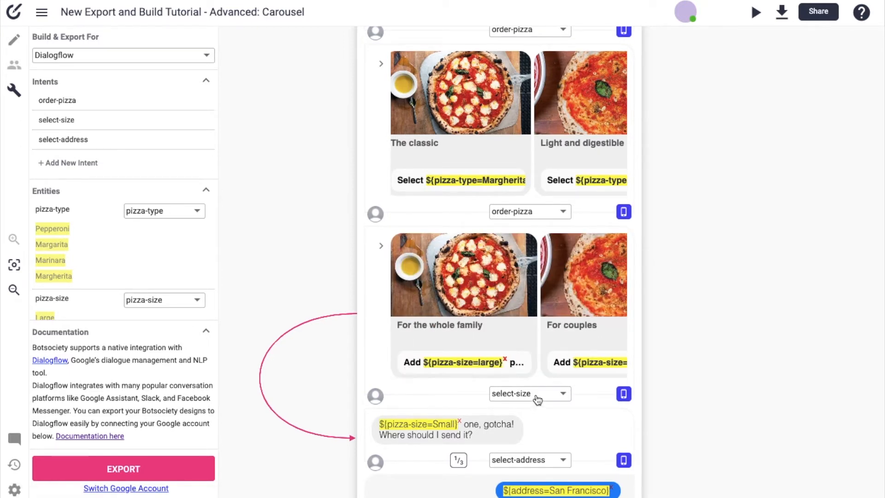
- Review the address request and the closing order confirmation, including the variables they use and their select-address intents
scroll(537, 400, "down", 2)
scroll(537, 399, "down", 3)
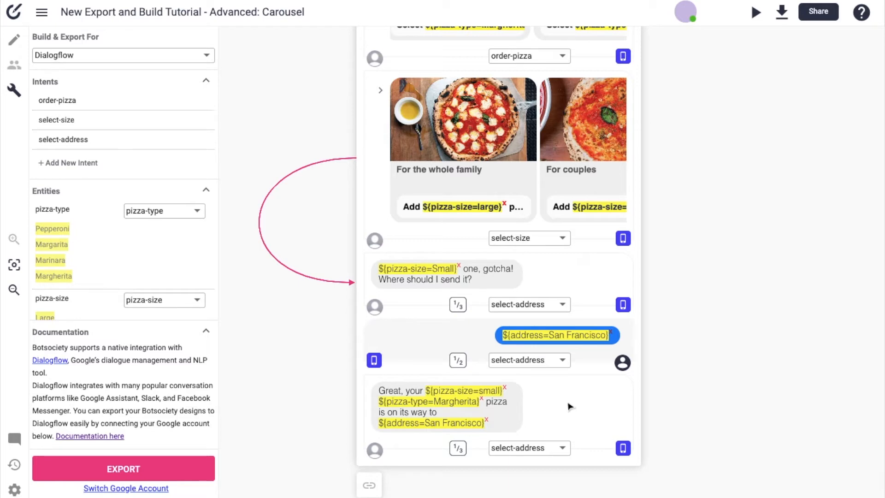
scroll(570, 406, "up", 3)
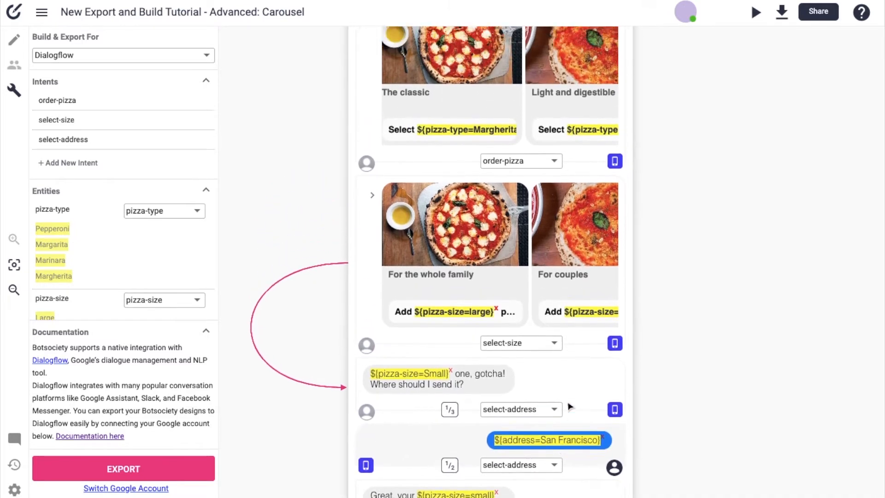
scroll(570, 406, "down", 2)
scroll(570, 406, "up", 5)
scroll(570, 406, "up", 5)
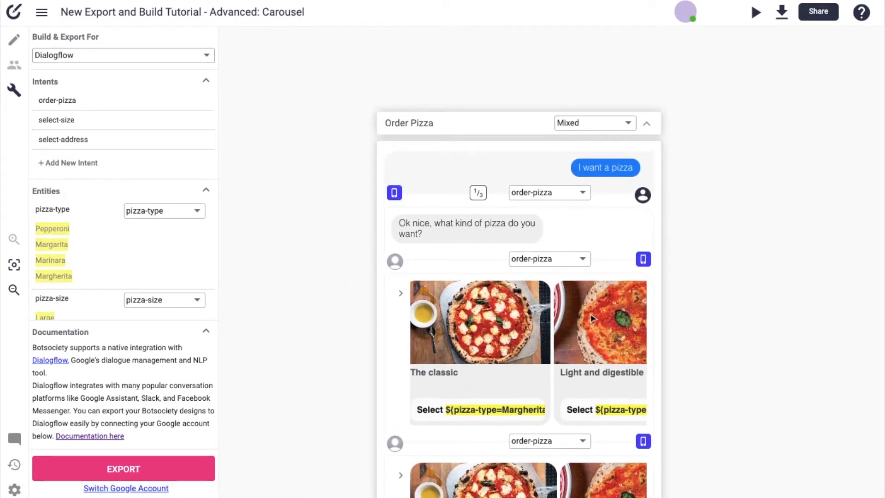
scroll(593, 318, "down", 1)
scroll(593, 318, "up", 1)
scroll(593, 319, "left", 1)
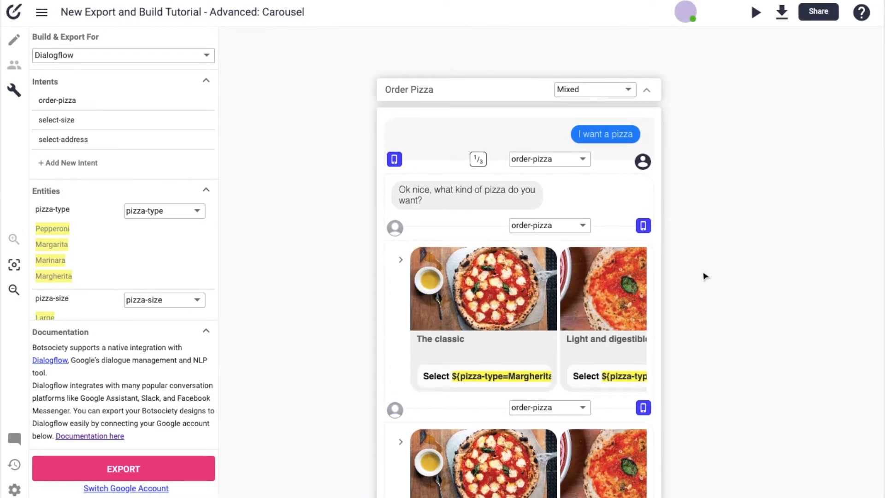
scroll(704, 277, "right", 1)
scroll(703, 276, "left", 1)
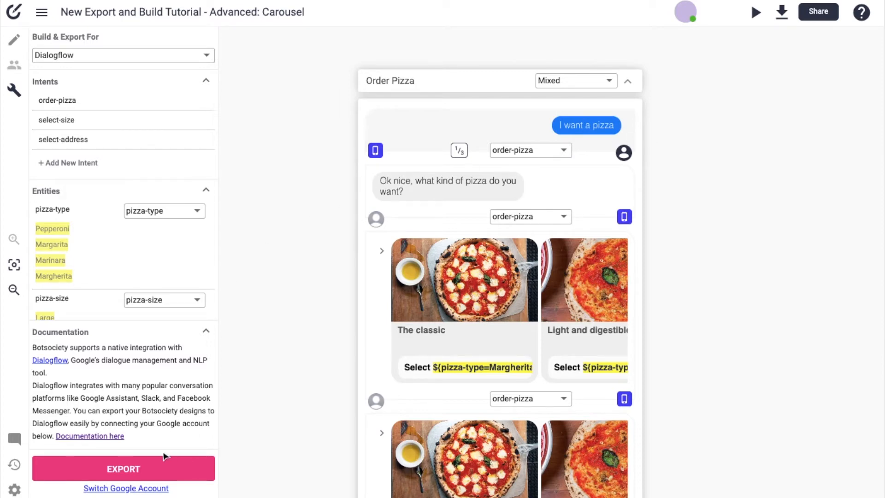
- Export the design to the Pizza_Bot Dialogflow agent with order-pizza as the first intent, iPhone as device and Facebook as channel
left_click(121, 475)
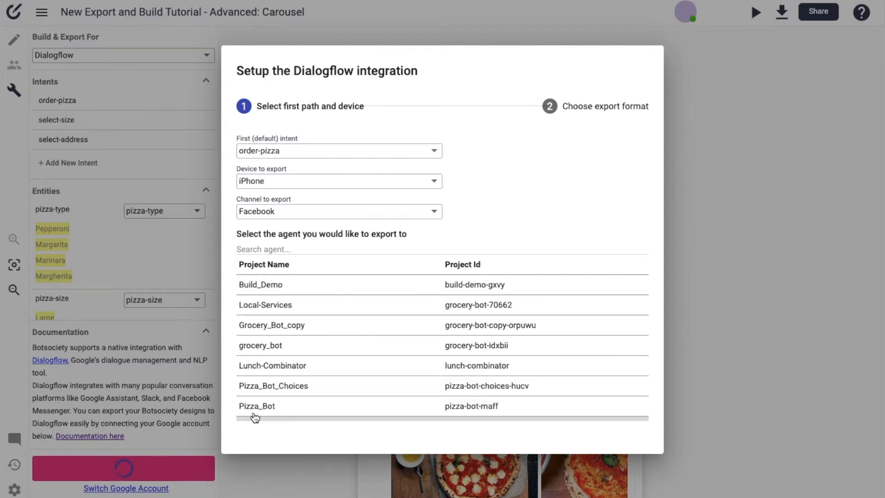
left_click(292, 415)
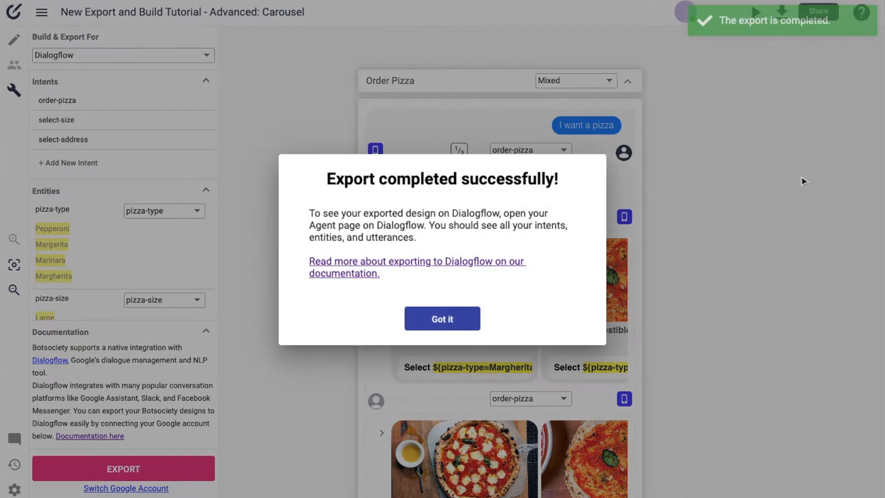
left_click(460, 319)
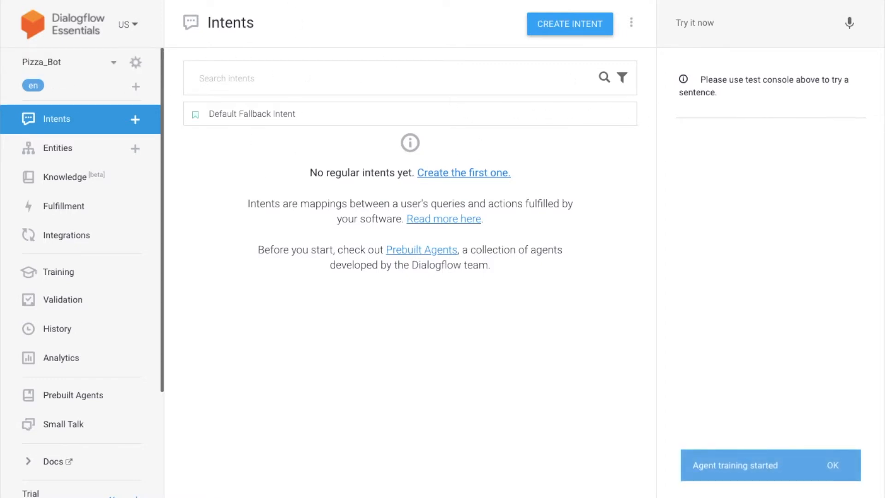
- Switch to Dialogflow, refresh the Pizza_Bot agent's intents and open the order-pizza intent
left_click(835, 465)
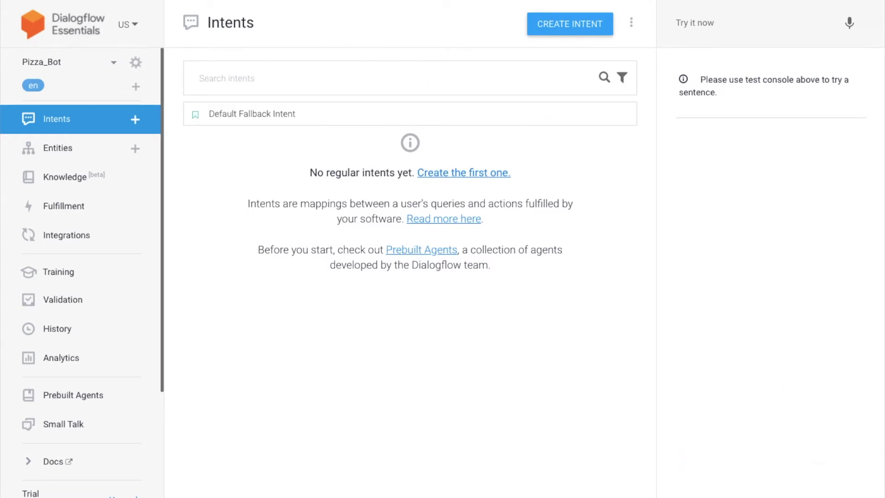
key("super+r")
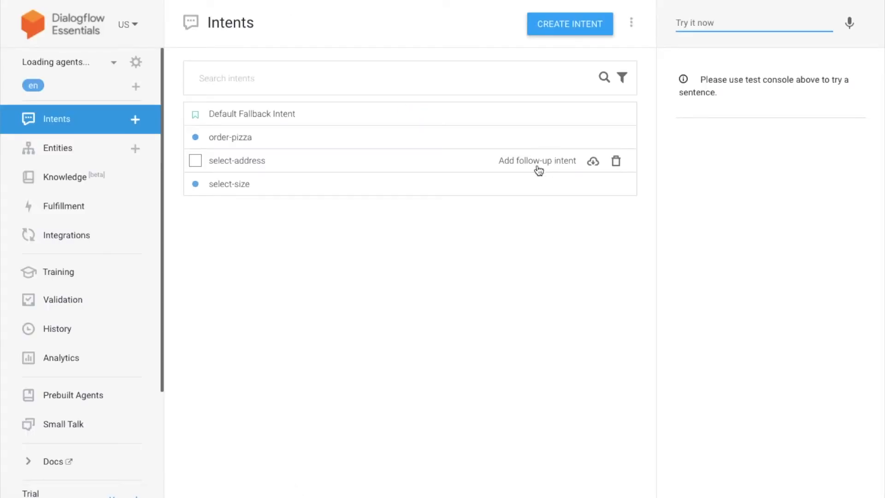
left_click(242, 143)
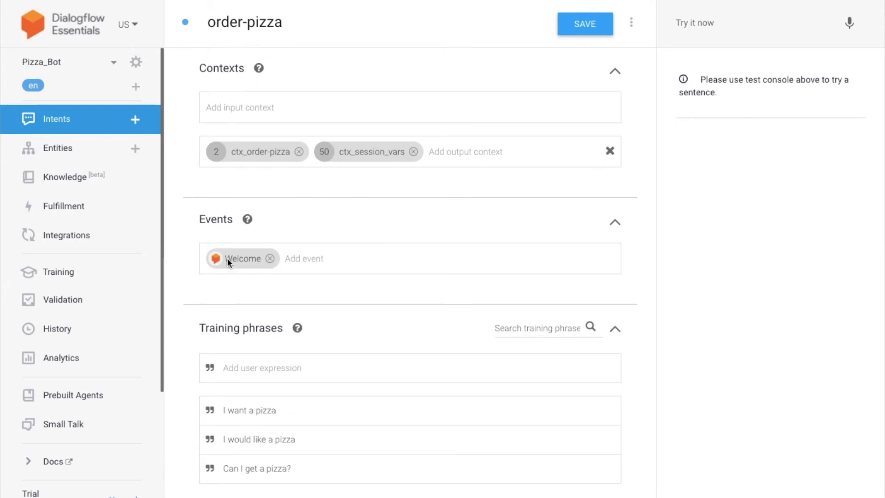
- Replace the order-pizza intent's Welcome event with the Facebook Welcome event
left_click(269, 258)
scroll(256, 369, "down", 2)
scroll(256, 398, "down", 20)
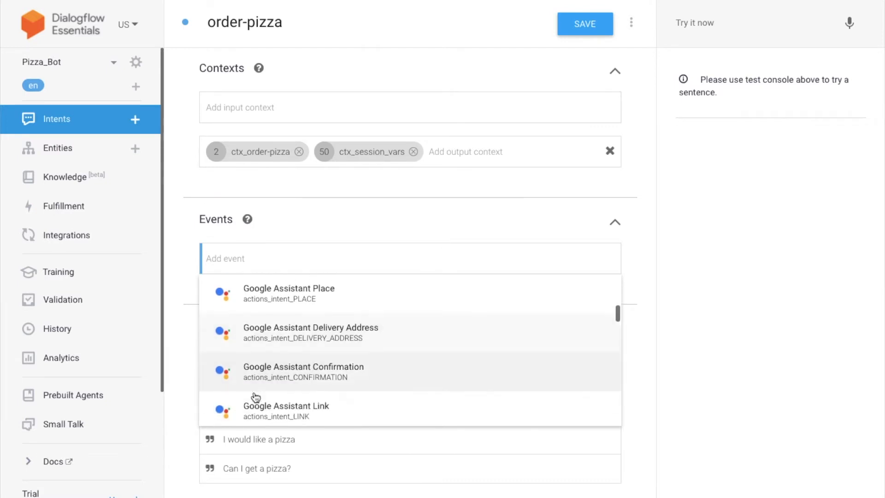
scroll(257, 397, "up", 4)
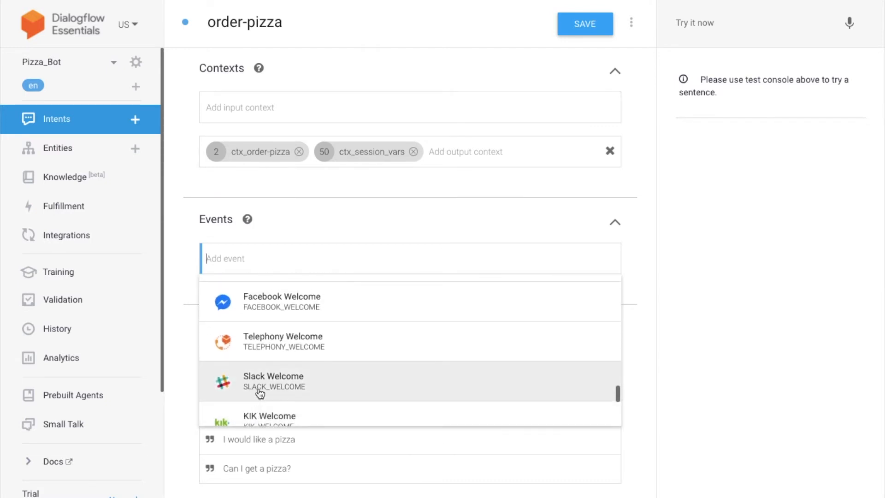
left_click(270, 301)
left_click(490, 230)
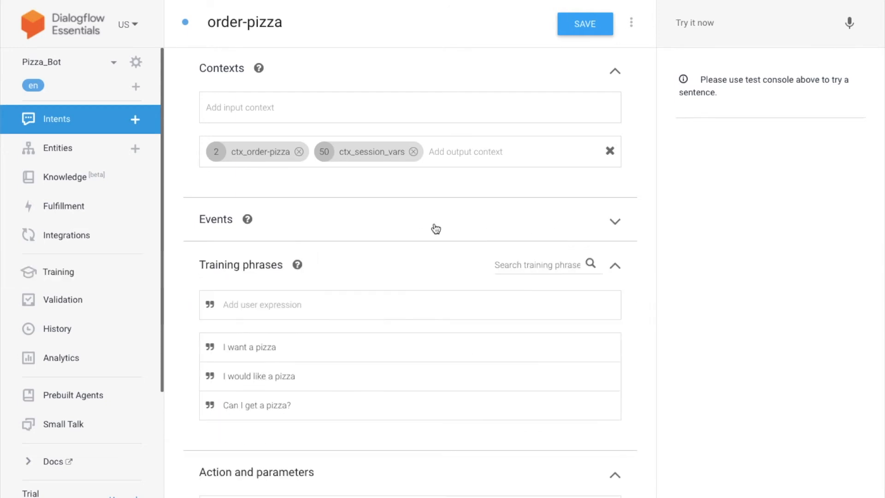
left_click(408, 225)
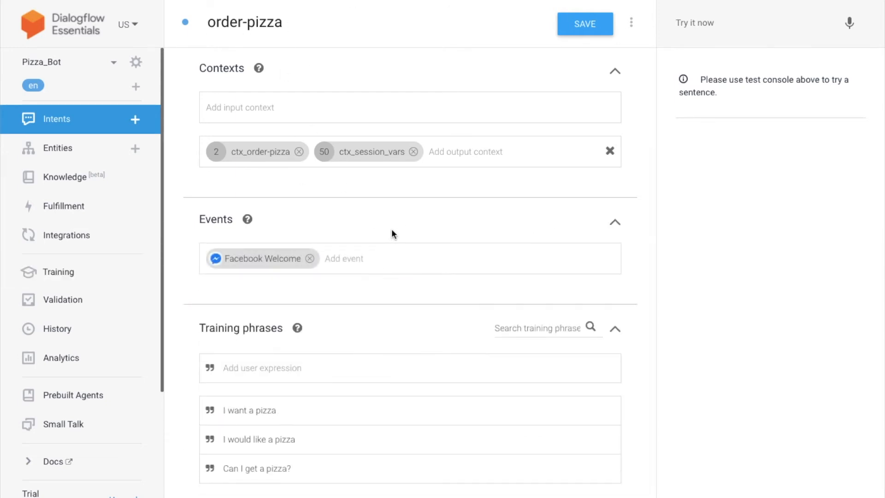
- Review the order-pizza intent's training phrases, its parameters, and the text response and pizza cards set for Facebook
scroll(394, 240, "down", 2)
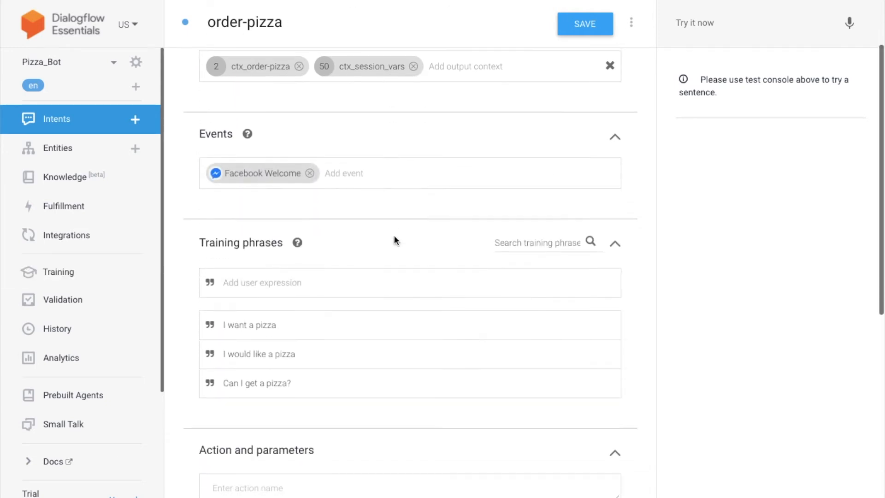
scroll(395, 241, "down", 1)
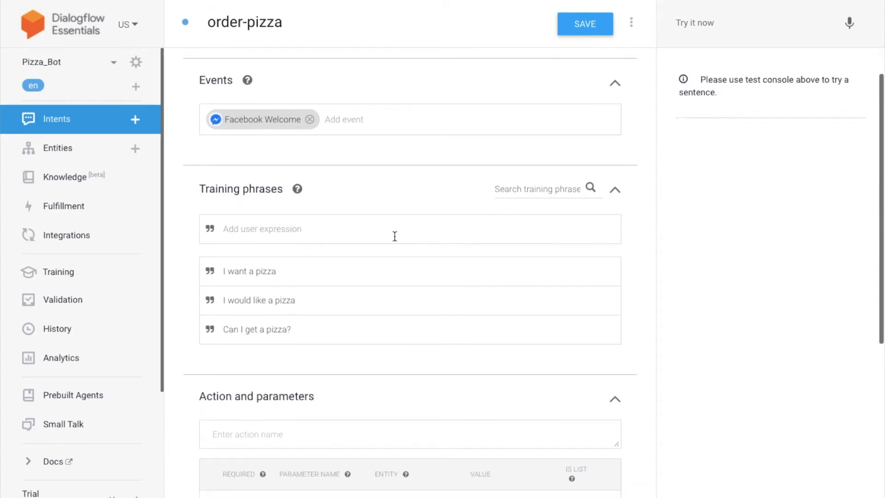
scroll(303, 288, "down", 5)
scroll(304, 290, "down", 1)
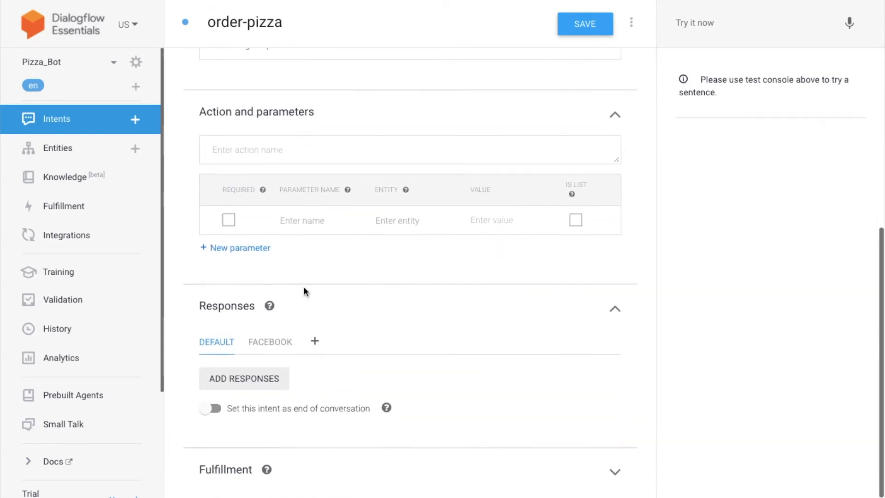
left_click(271, 337)
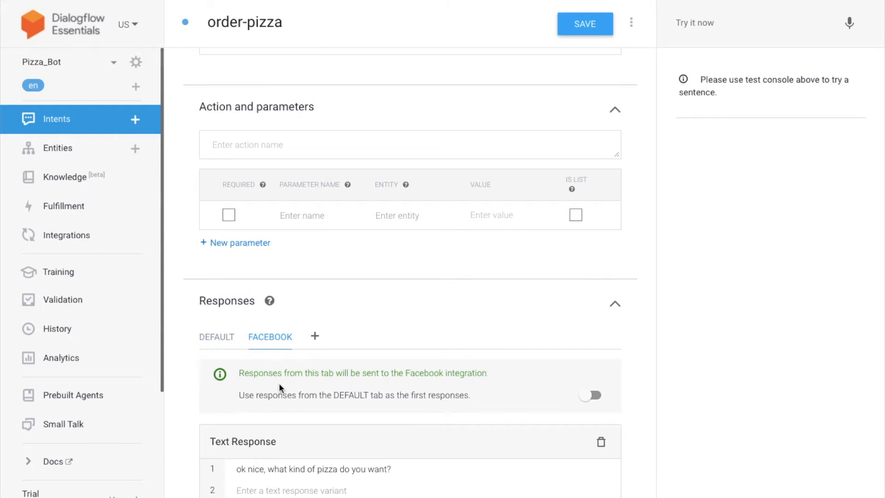
scroll(266, 400, "down", 2)
scroll(312, 415, "down", 3)
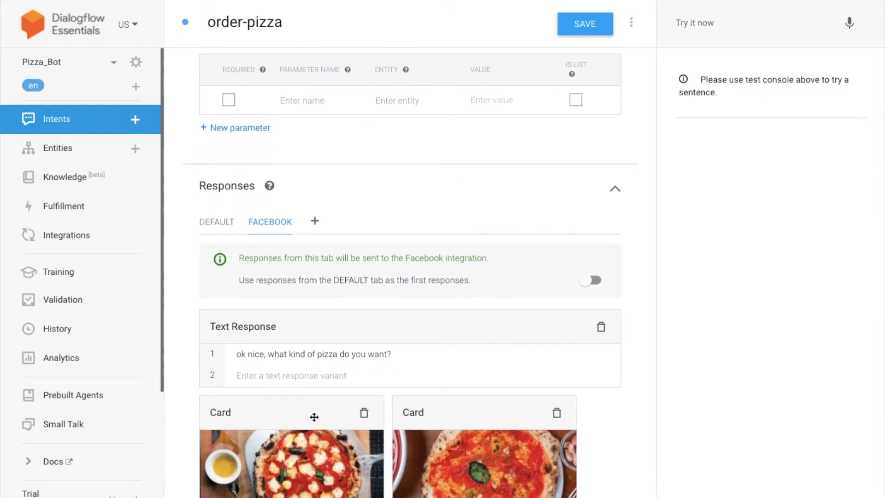
scroll(429, 452, "down", 10)
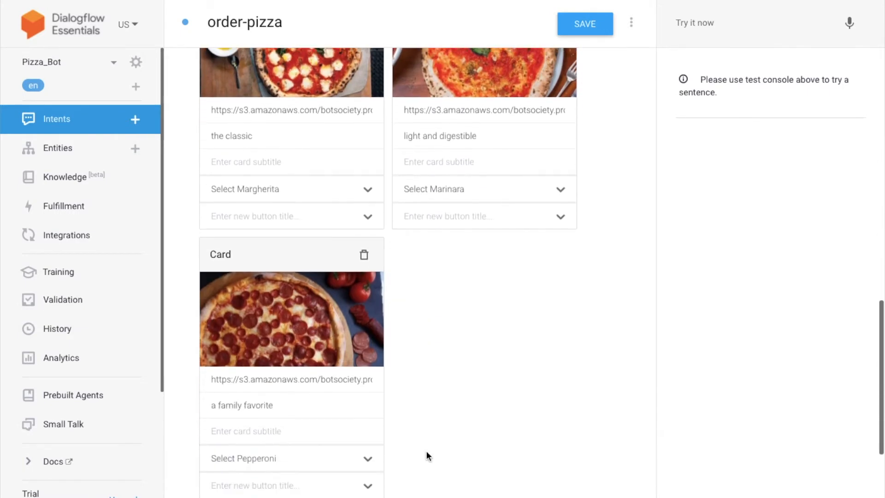
scroll(427, 454, "up", 2)
scroll(426, 450, "up", 20)
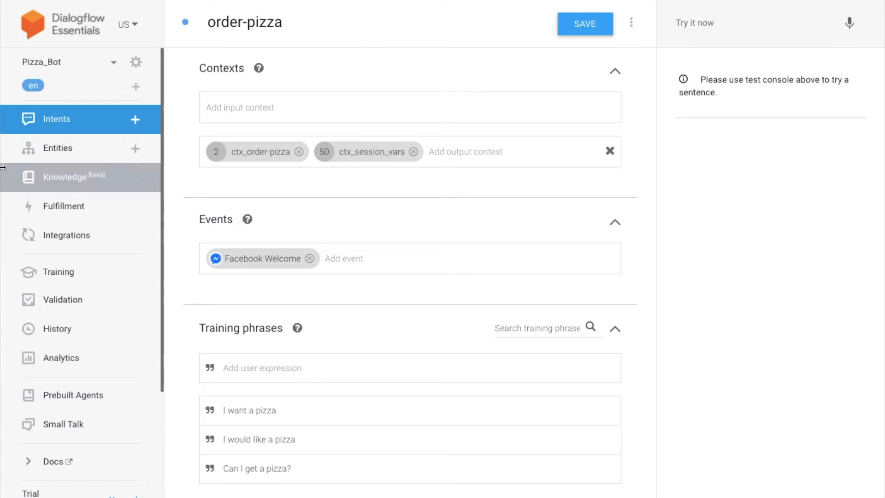
- Return to the intents list without saving the changes and reopen the order-pizza intent
left_click(55, 118)
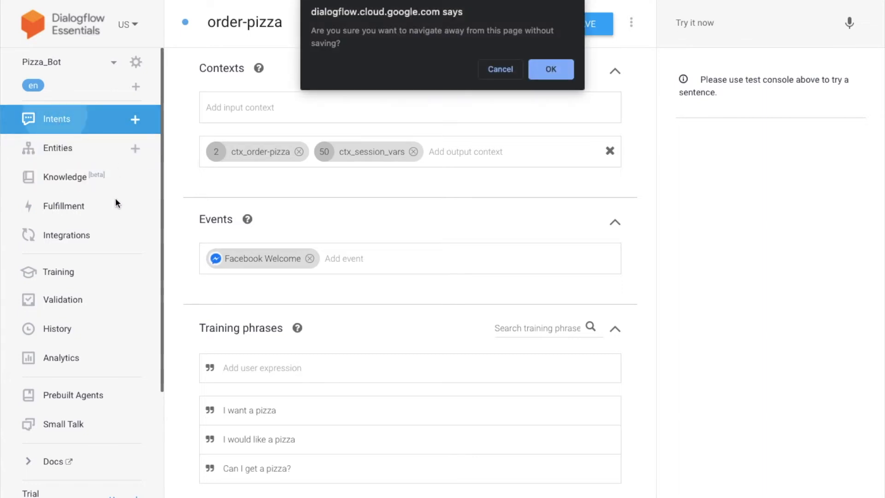
left_click(547, 73)
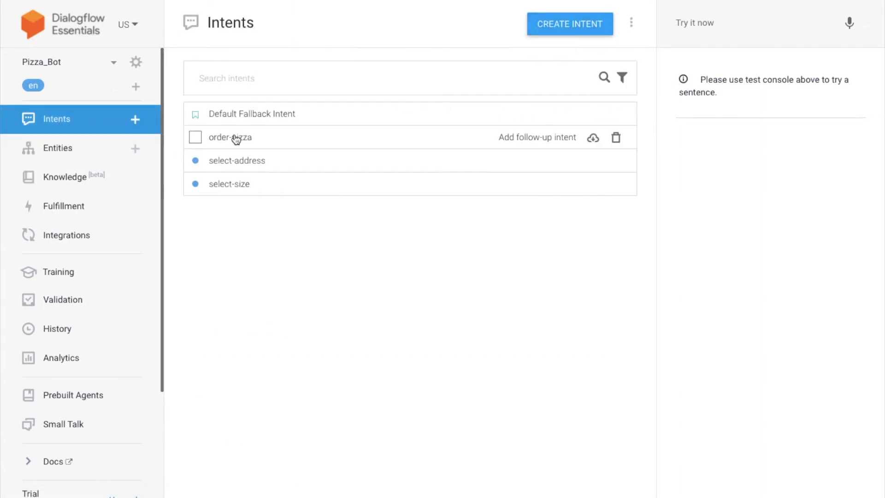
left_click(236, 138)
- Replace the order-pizza intent's Welcome event with Facebook Welcome and save the intent
left_click(270, 259)
left_click(276, 260)
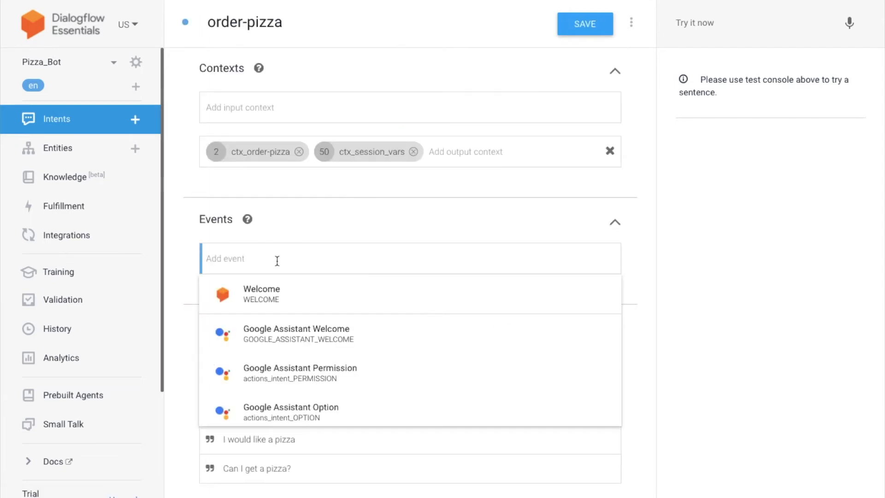
type("webllc")
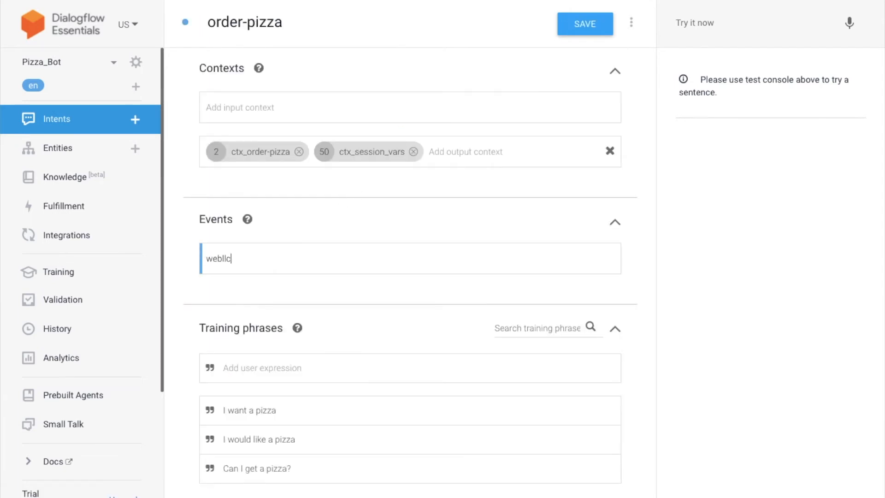
key("BackSpace")
type("lcome")
left_click(291, 375)
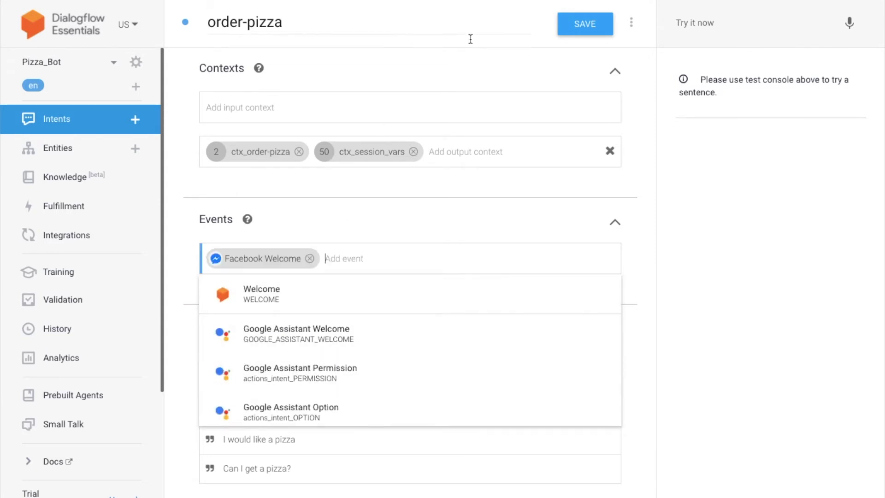
left_click(433, 233)
left_click(566, 26)
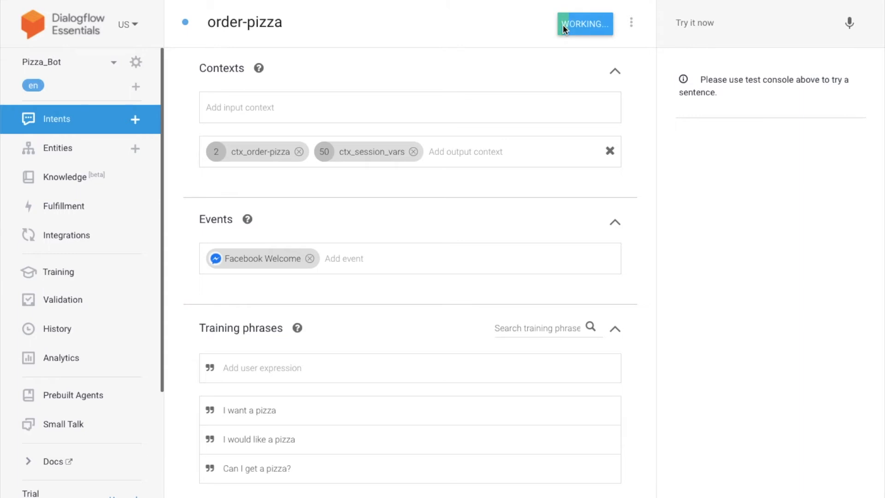
- Open the select-size intent and review its contexts, training phrases, pizza-type parameter and Facebook response cards
left_click(58, 121)
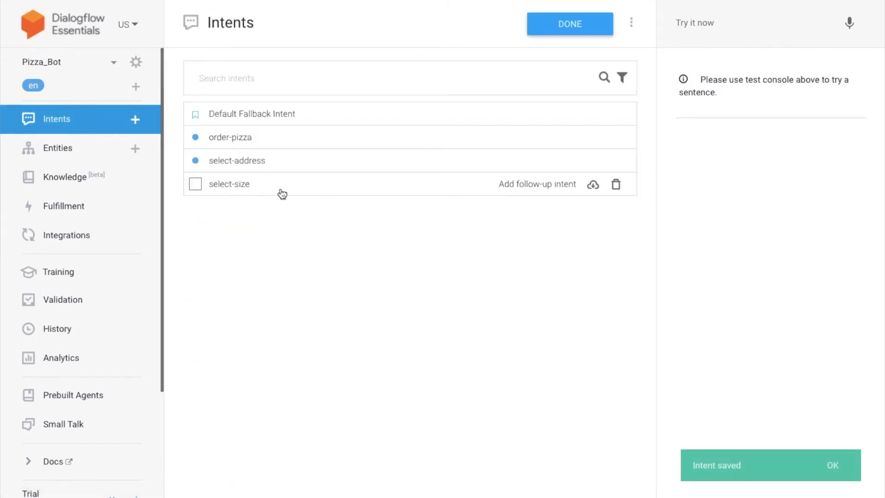
left_click(239, 187)
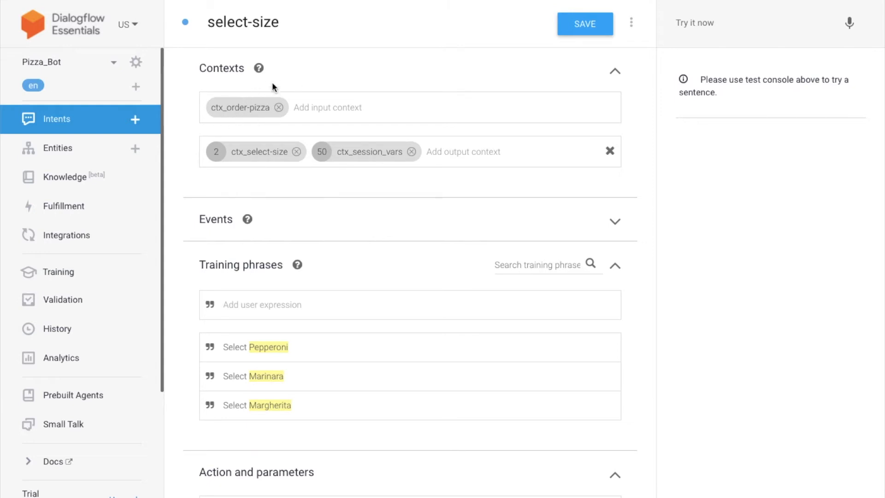
scroll(318, 277, "down", 5)
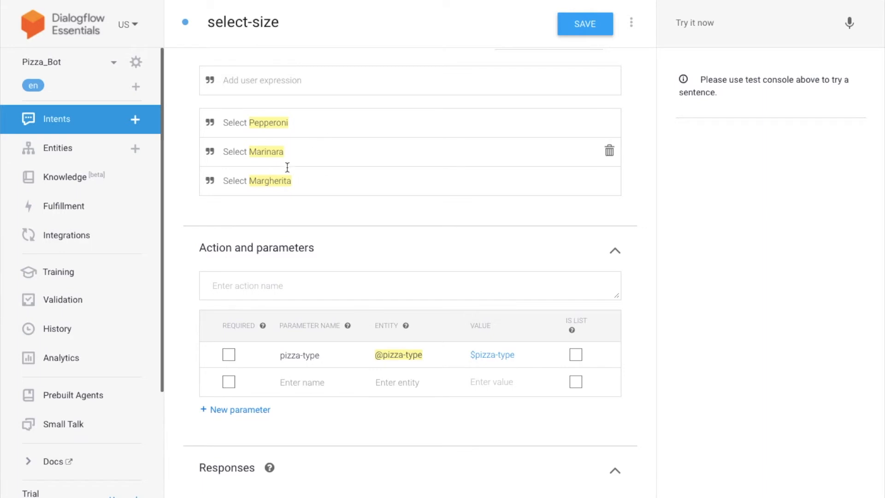
scroll(374, 247, "up", 2)
scroll(373, 242, "down", 3)
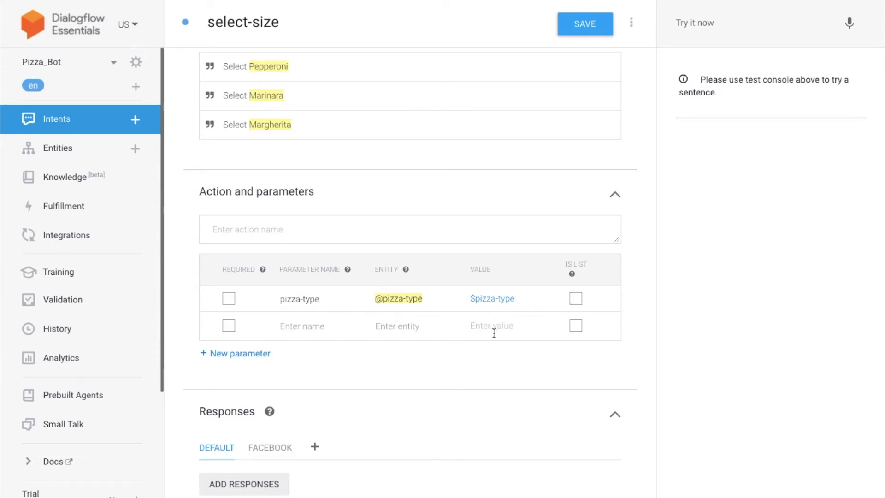
scroll(494, 331, "down", 2)
left_click(264, 335)
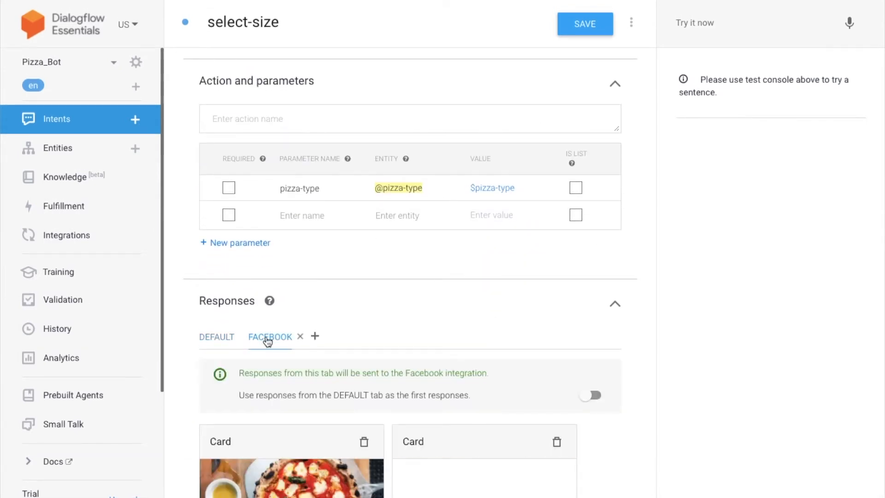
scroll(265, 339, "down", 2)
scroll(268, 341, "down", 5)
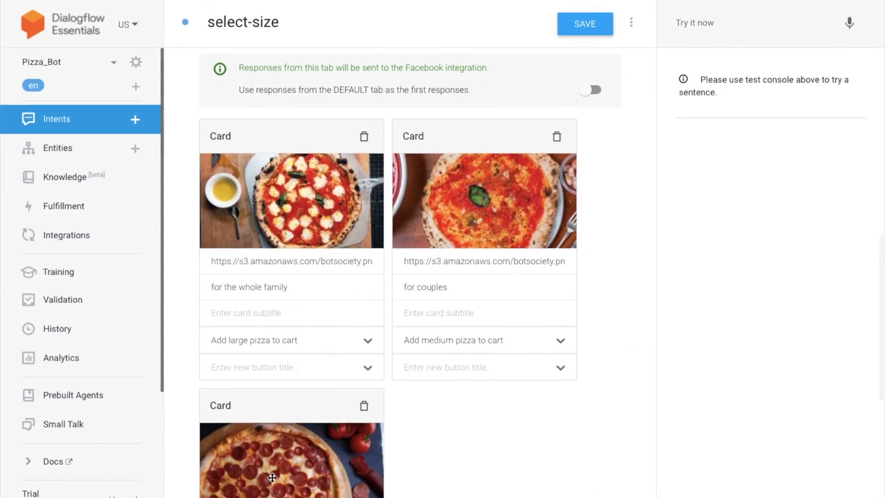
scroll(454, 299, "down", 2)
scroll(454, 299, "up", 17)
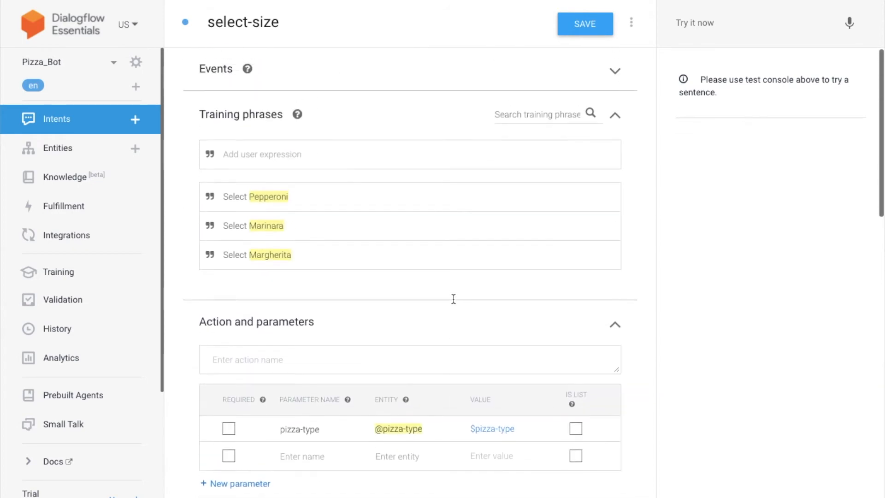
left_click(55, 125)
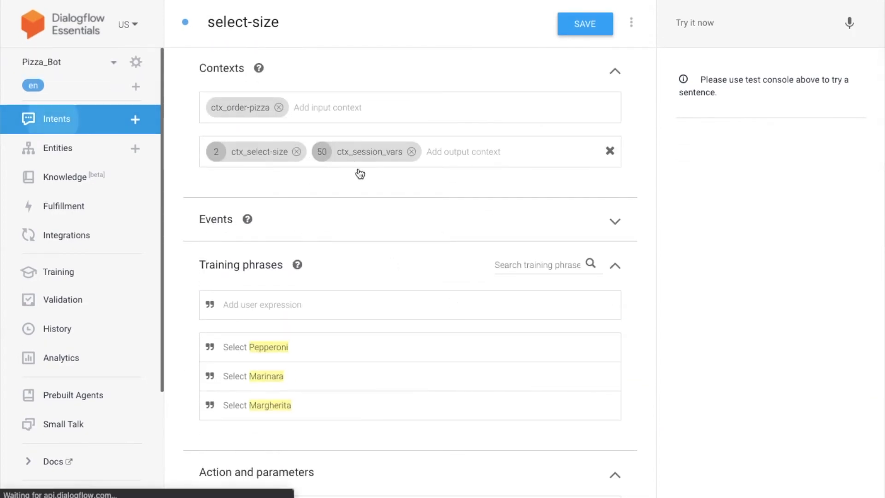
left_click(235, 184)
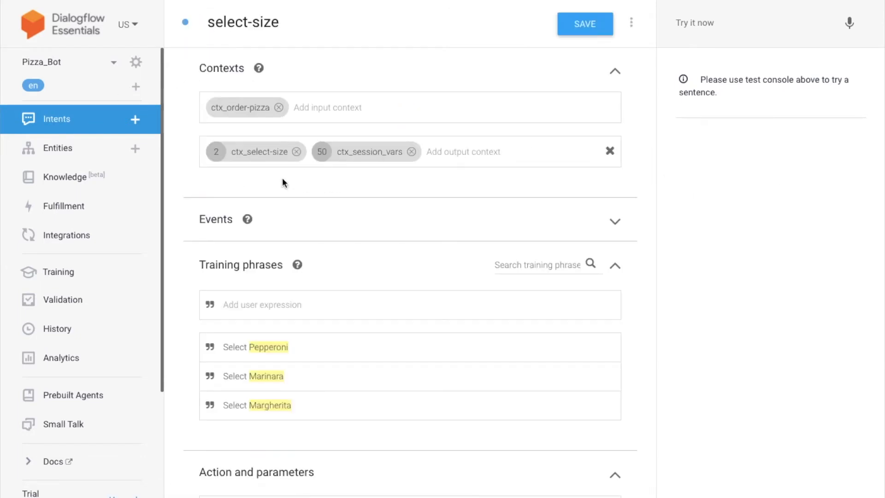
- Open the select-address intent and review its pizza-size and address parameters, Facebook text responses, contexts and training phrases
left_click(57, 119)
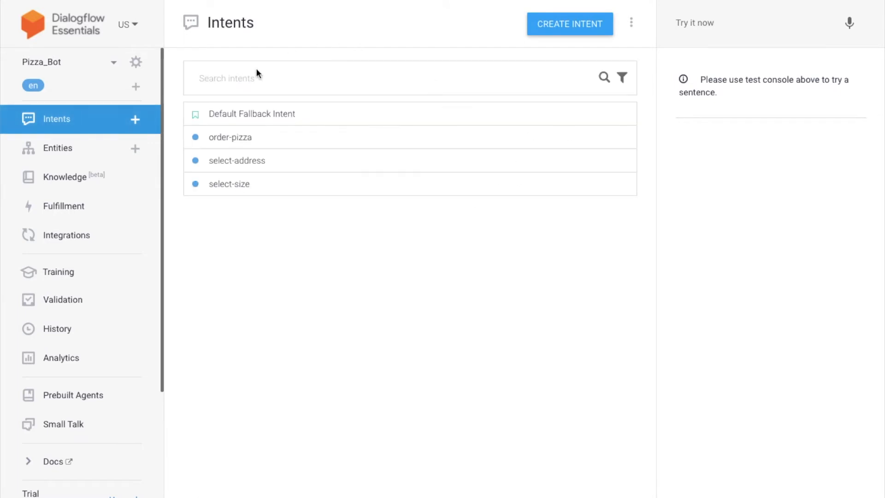
left_click(234, 162)
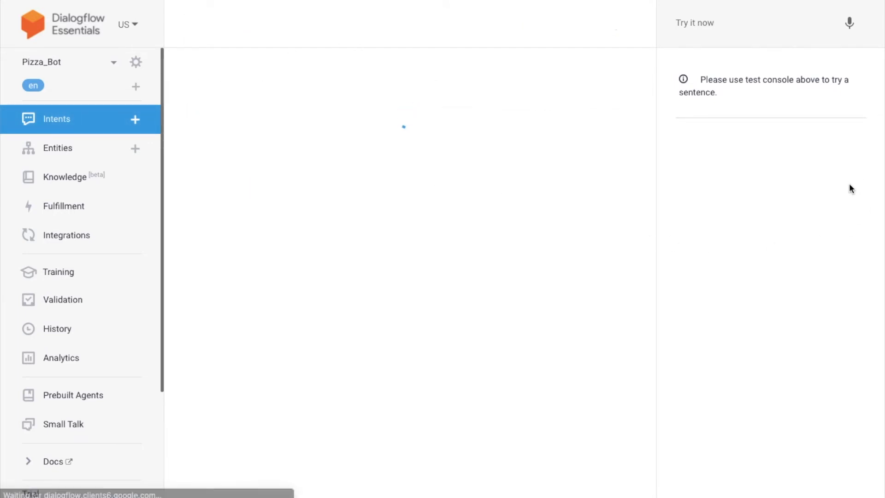
scroll(222, 229, "down", 7)
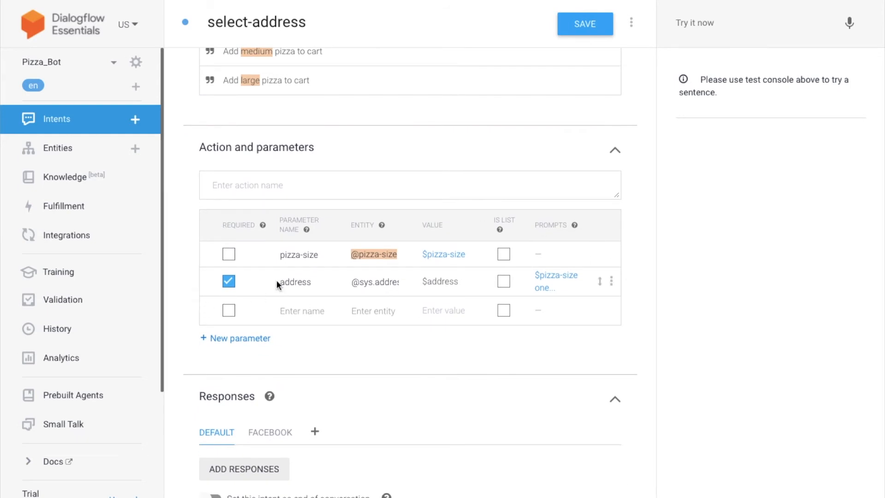
scroll(566, 283, "down", 2)
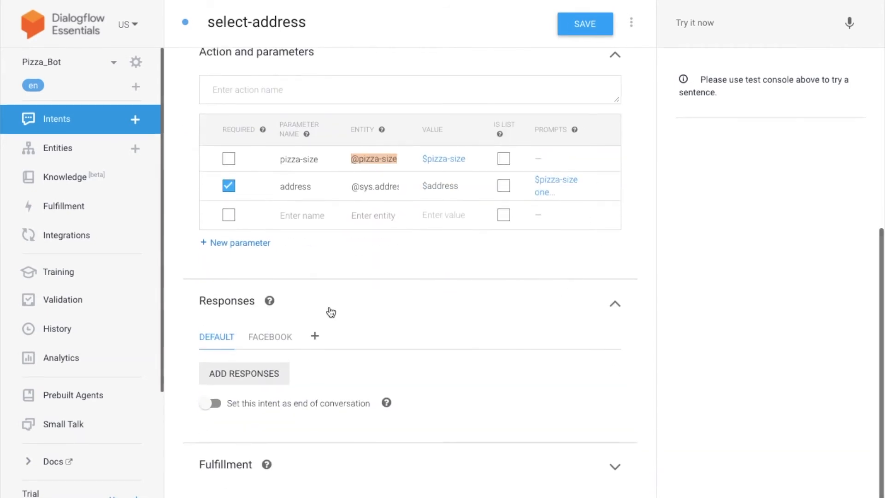
left_click(285, 338)
scroll(410, 340, "down", 4)
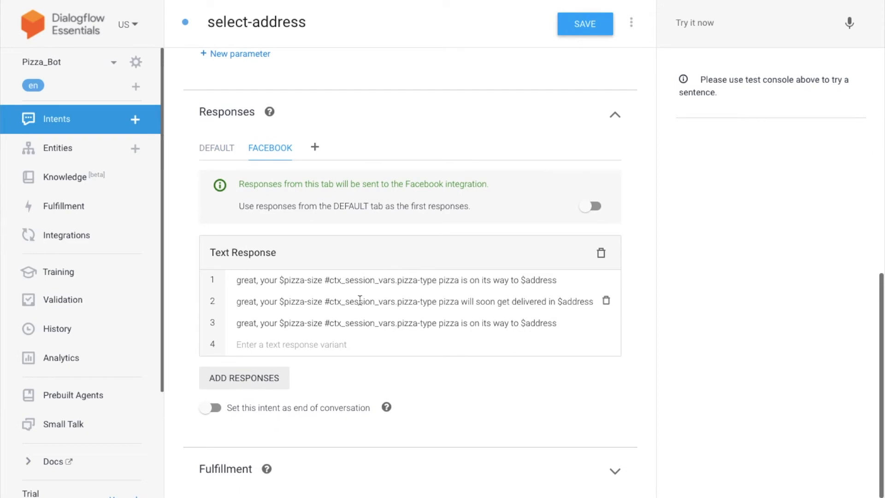
scroll(435, 356, "up", 14)
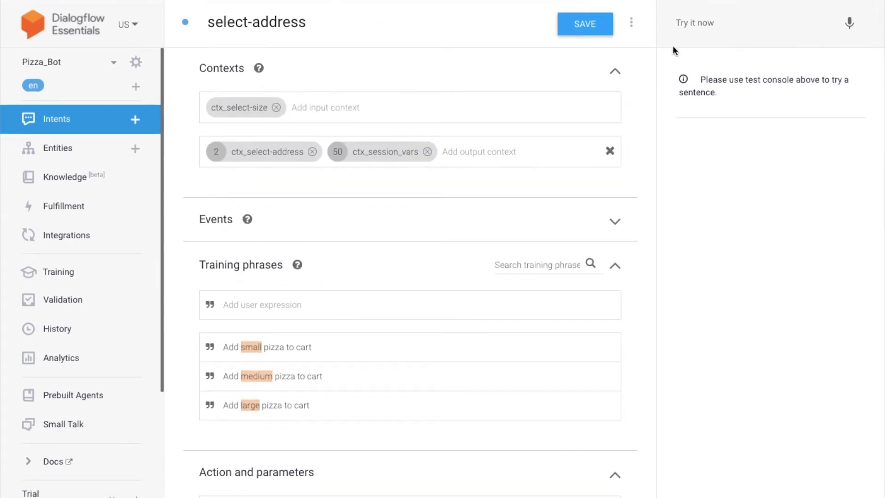
- Test the agent with the phrase "i want a pizza" and show the Facebook version of its response
left_click(781, 24)
type("i want a p")
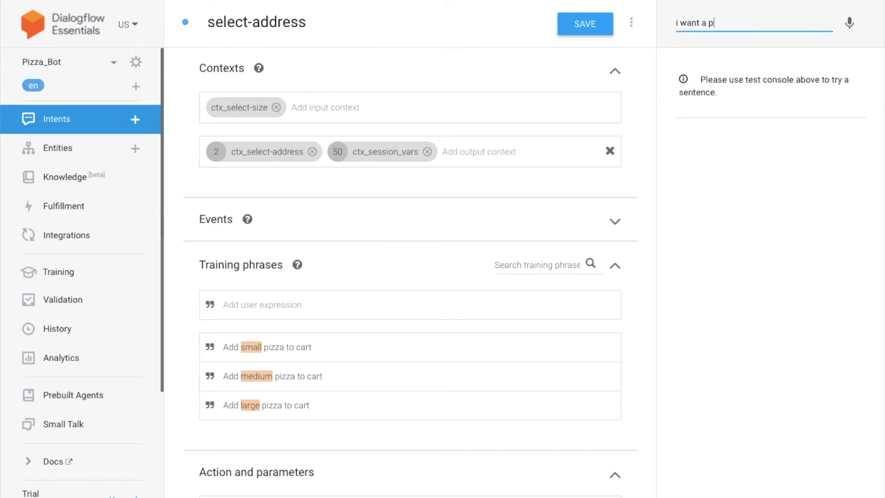
type("izza")
key("Return")
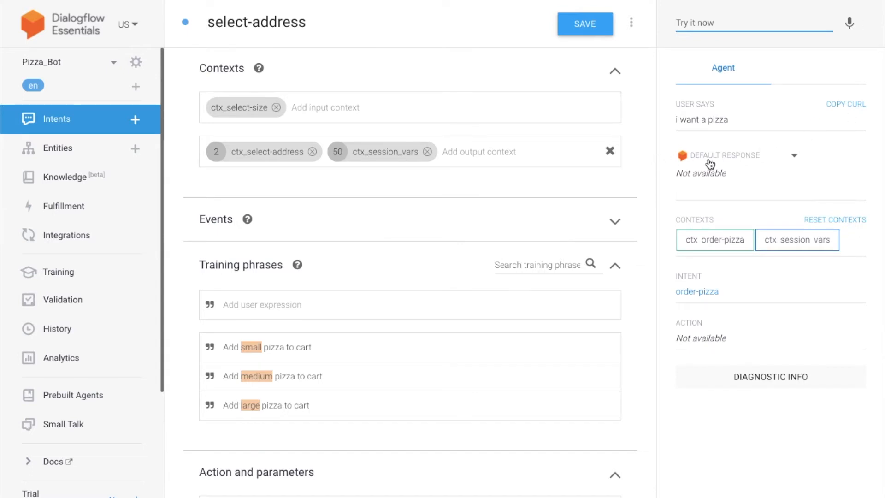
left_click(745, 160)
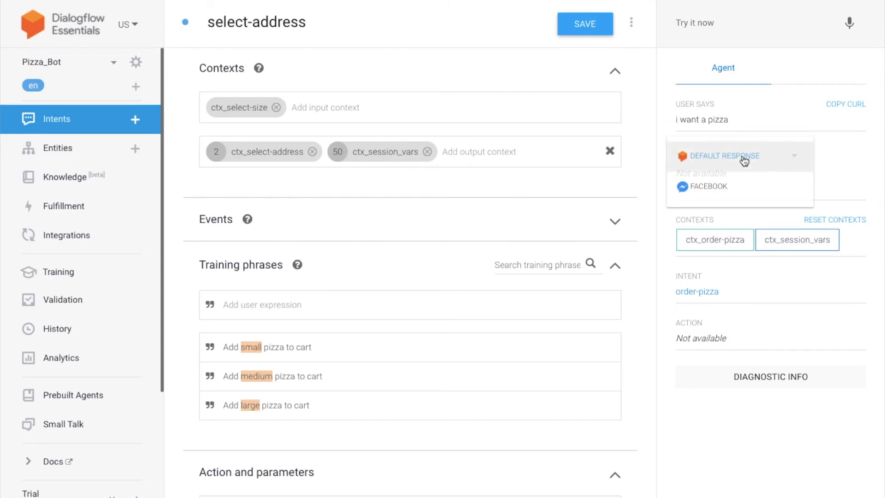
left_click(707, 188)
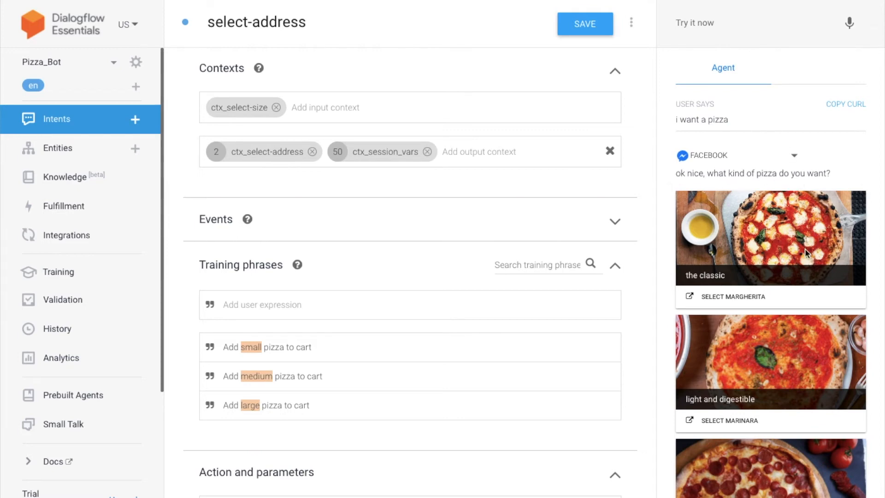
- Continue the test conversation by selecting Margherita and adding the large pizza to the cart
scroll(774, 245, "down", 2)
left_click(746, 214)
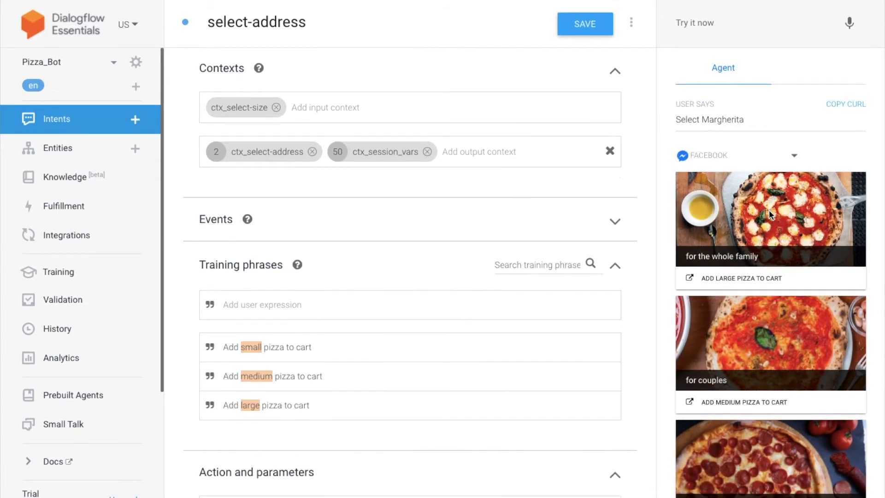
scroll(752, 223, "down", 1)
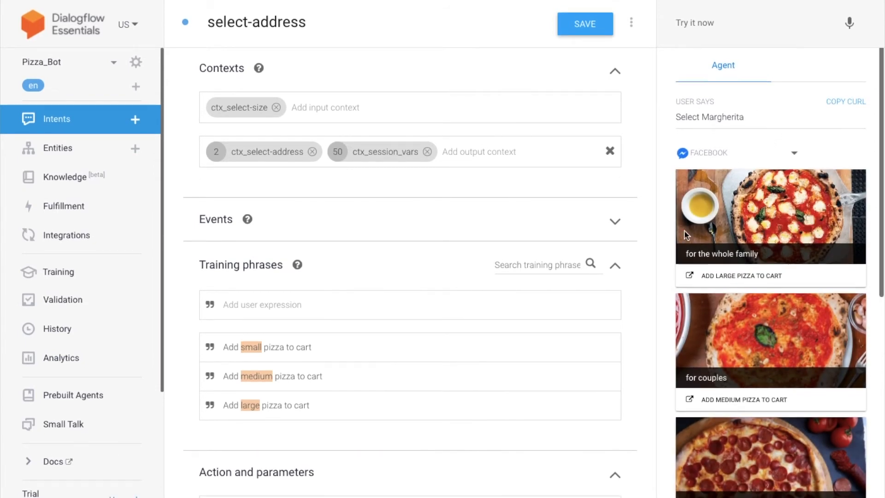
left_click(734, 279)
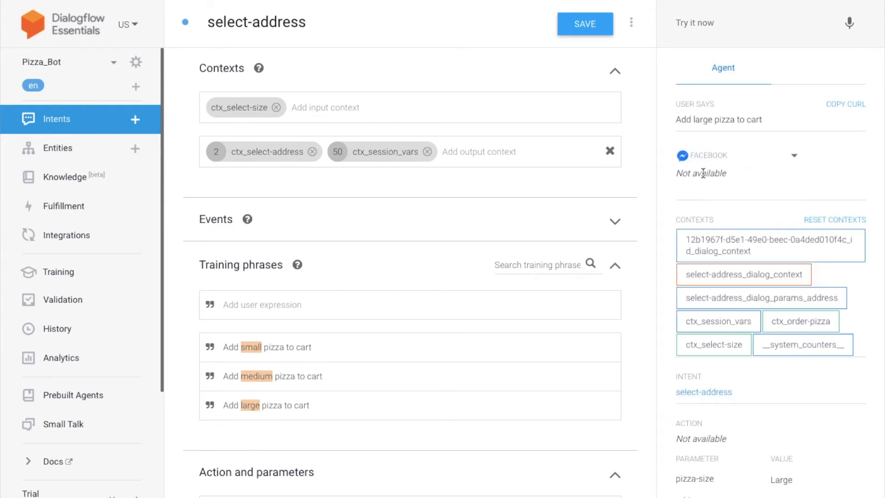
- Show the default response to the large pizza request, then answer with San Francisco and show the Facebook version of the reply
left_click(717, 160)
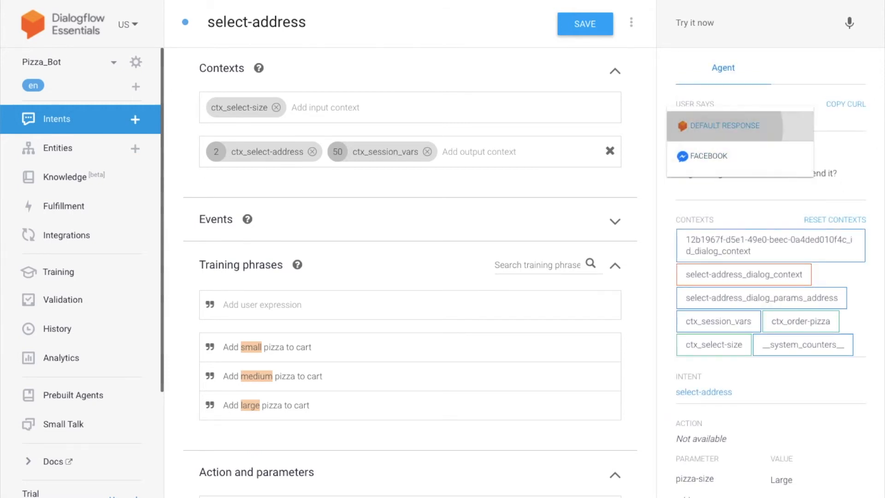
left_click(723, 123)
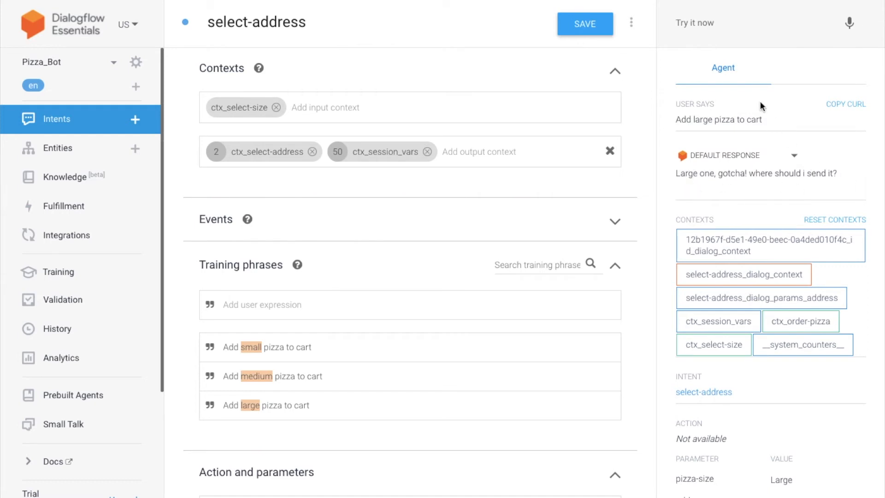
left_click(721, 23)
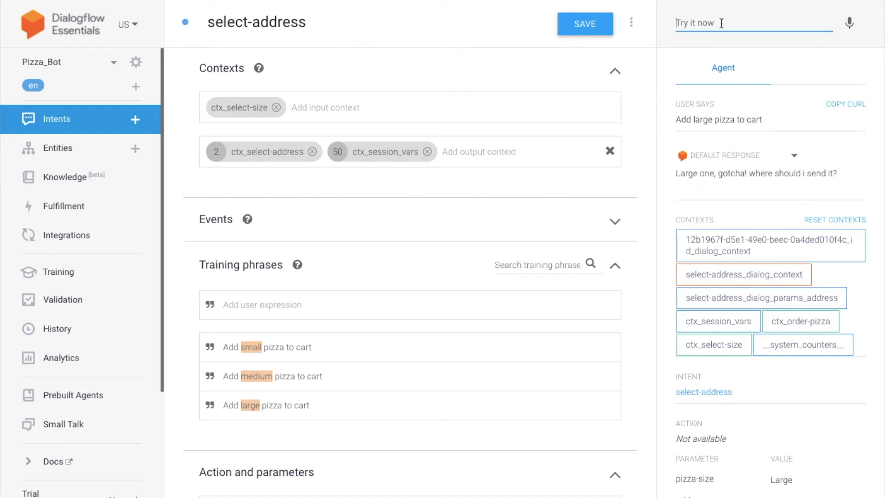
type("Sa")
key("Return")
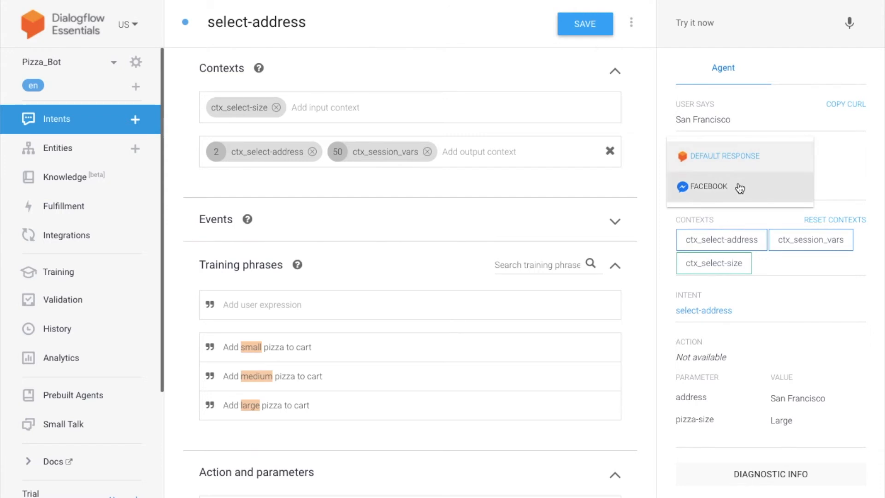
left_click(737, 185)
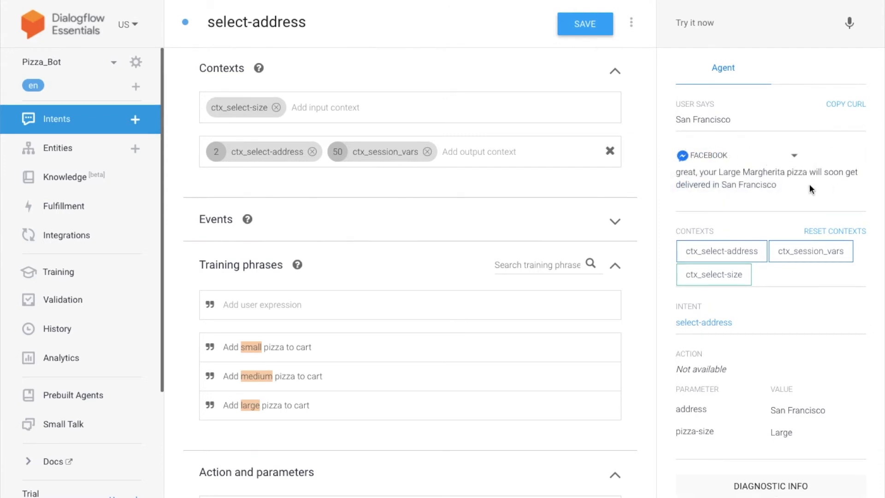
scroll(773, 195, "down", 1)
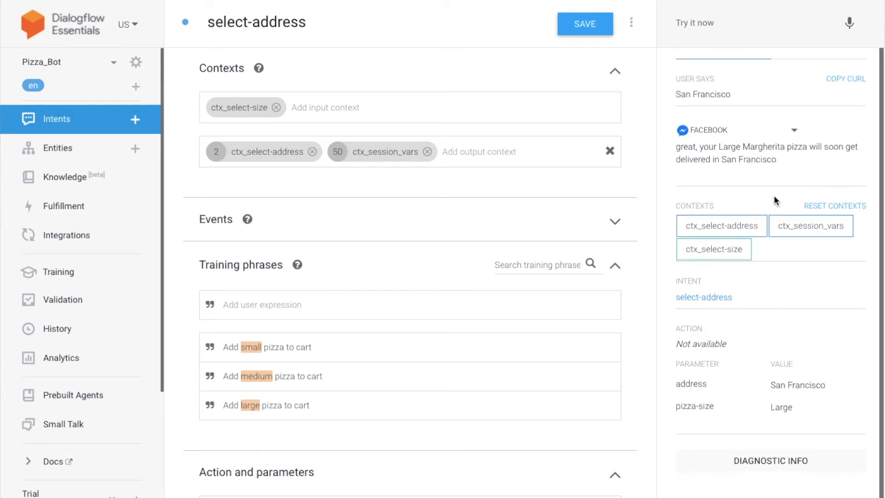
scroll(774, 195, "up", 1)
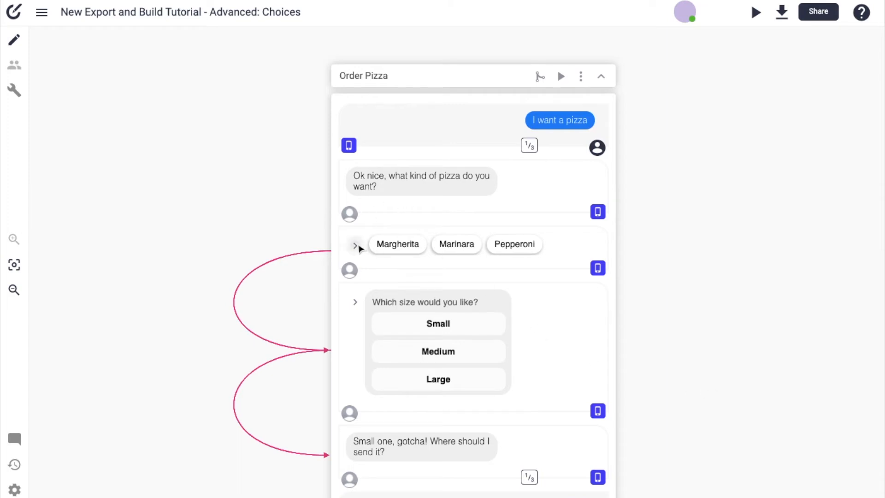
- Switch to the Botsociety design and review the Order Pizza path's pizza type replies, size choices and address messages
left_click(357, 247)
left_click(358, 247)
scroll(387, 300, "down", 3)
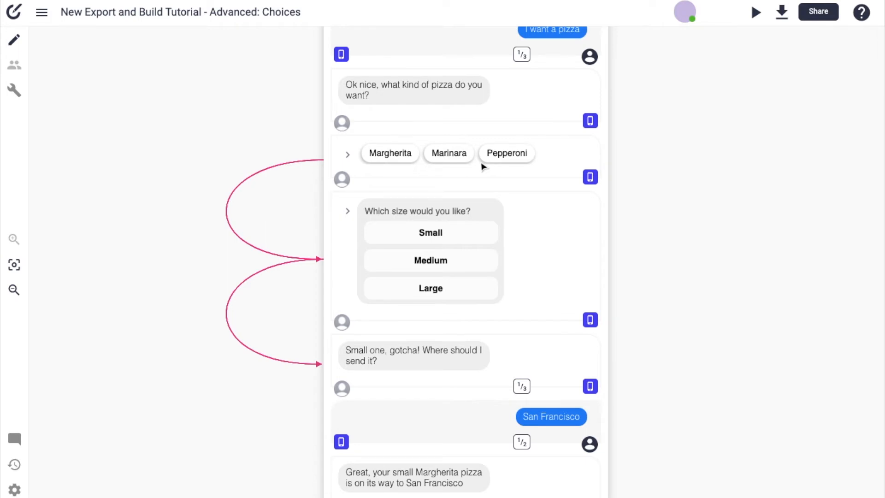
scroll(514, 152, "up", 2)
scroll(510, 155, "left", 4)
scroll(505, 158, "right", 2)
scroll(499, 162, "right", 1)
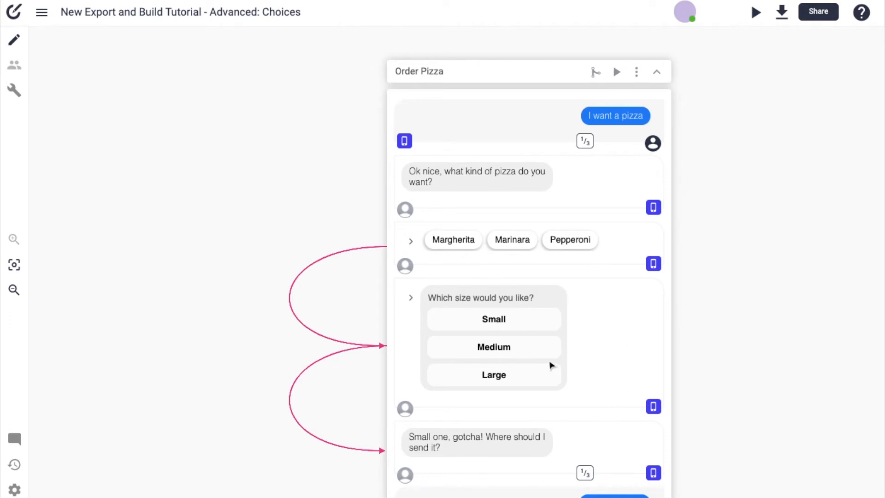
scroll(547, 270, "right", 5)
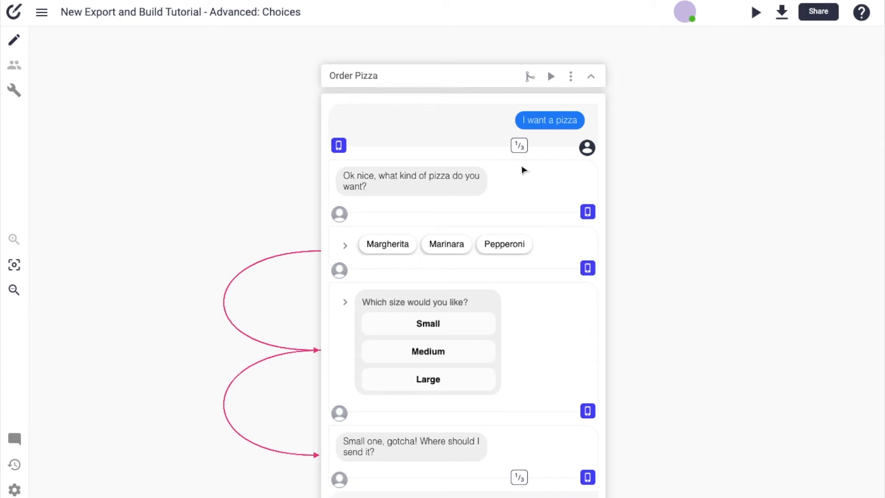
scroll(525, 200, "down", 2)
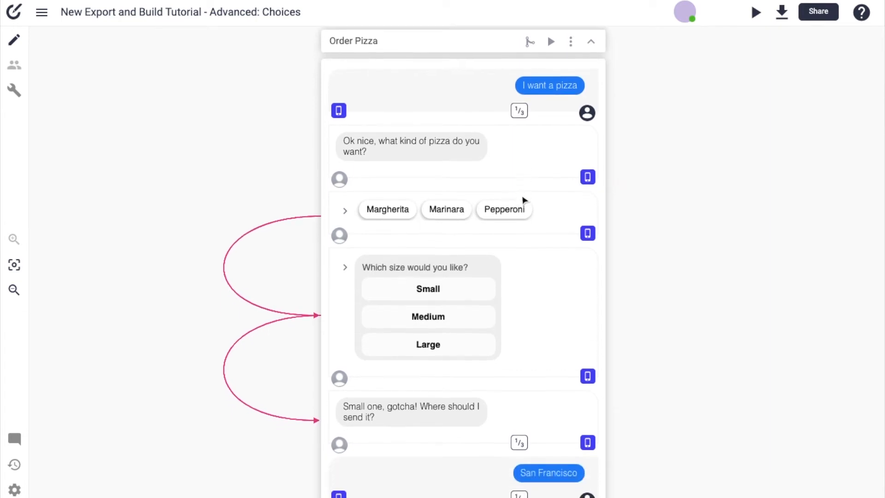
scroll(525, 200, "down", 5)
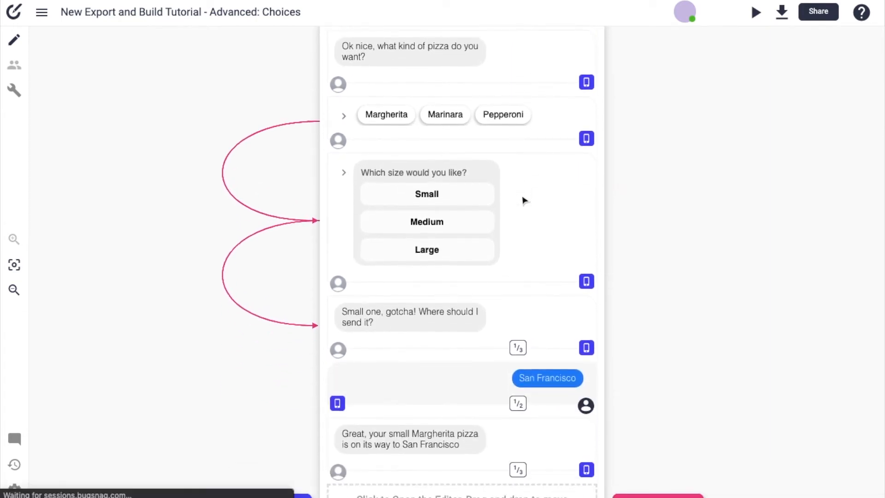
scroll(524, 200, "down", 2)
scroll(524, 200, "up", 6)
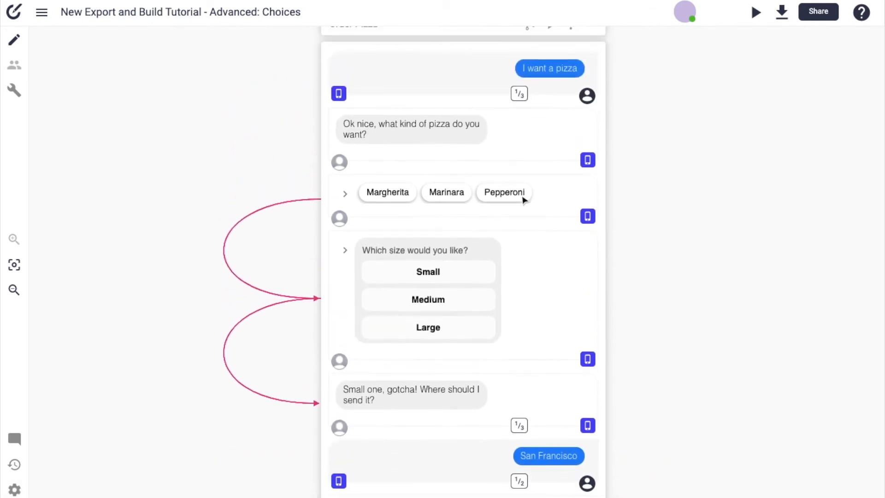
- Open the Dialogflow build settings and review the intents and entity variables assigned to the Order Pizza messages
left_click(14, 91)
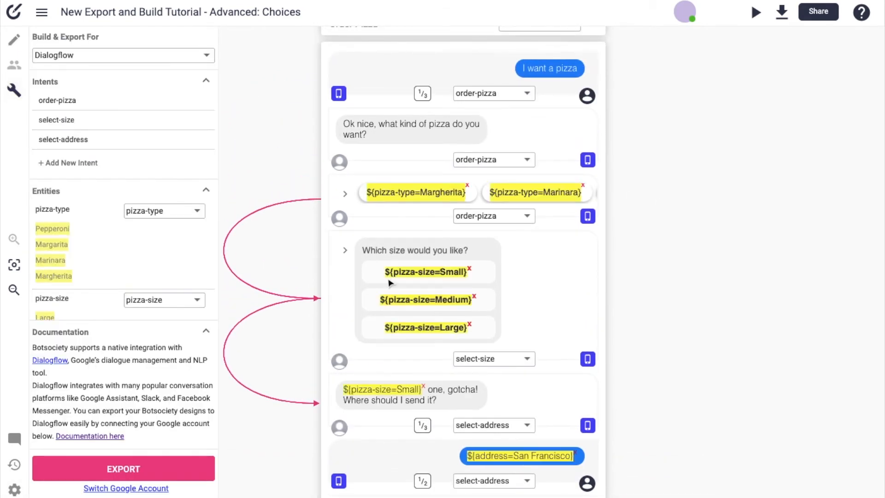
scroll(518, 300, "up", 3)
scroll(527, 250, "right", 1)
scroll(527, 250, "right", 1)
scroll(527, 251, "left", 2)
scroll(525, 267, "down", 2)
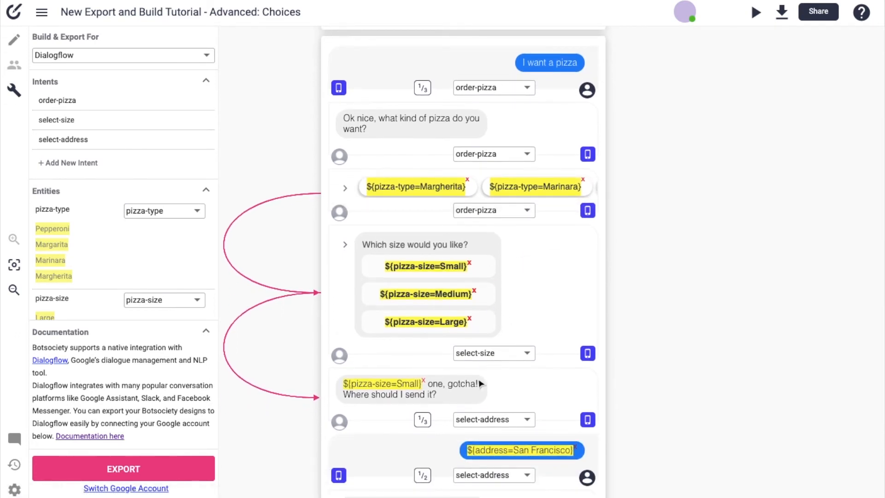
scroll(551, 142, "up", 2)
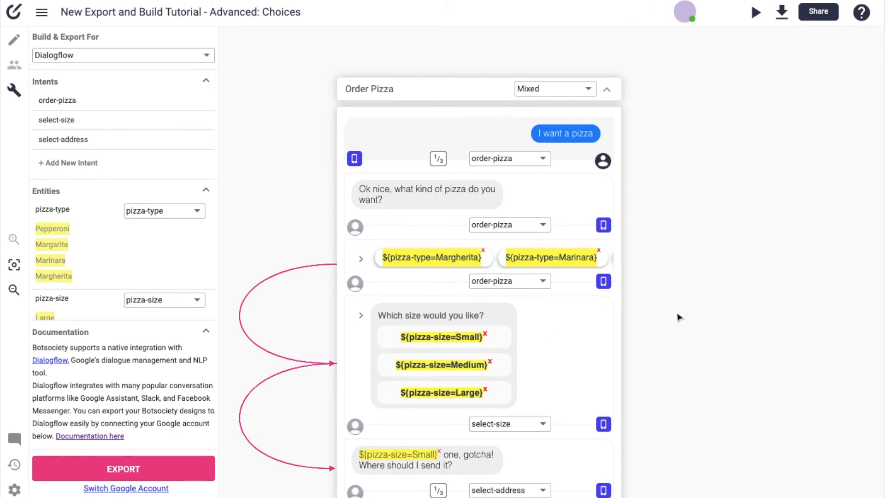
scroll(594, 294, "down", 1)
scroll(594, 294, "down", 1)
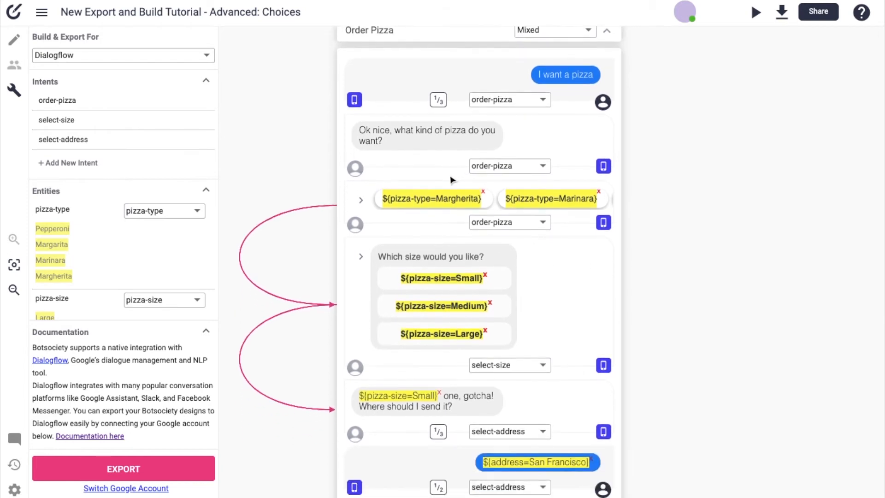
scroll(463, 206, "right", 3)
scroll(468, 203, "left", 3)
scroll(509, 426, "down", 2)
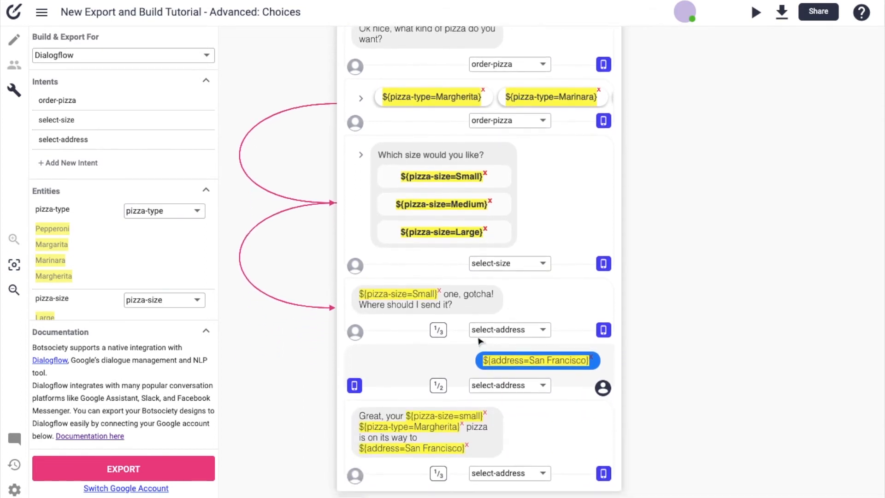
scroll(535, 269, "down", 2)
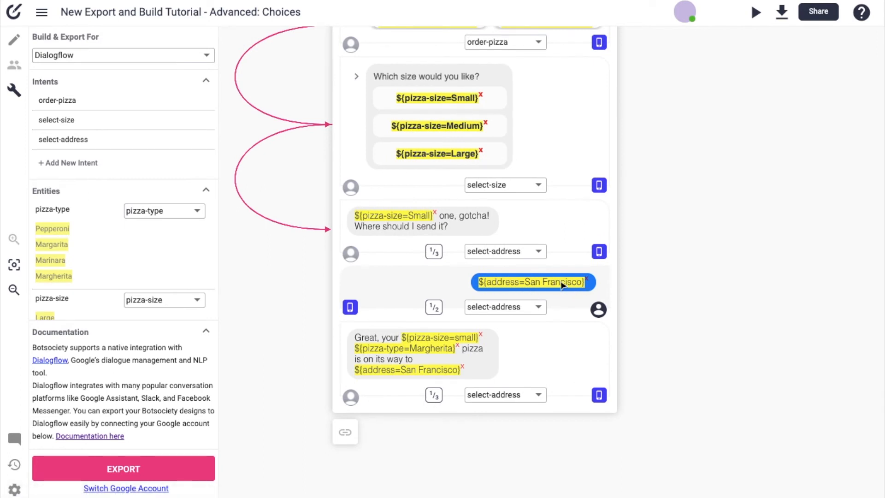
scroll(562, 285, "up", 4)
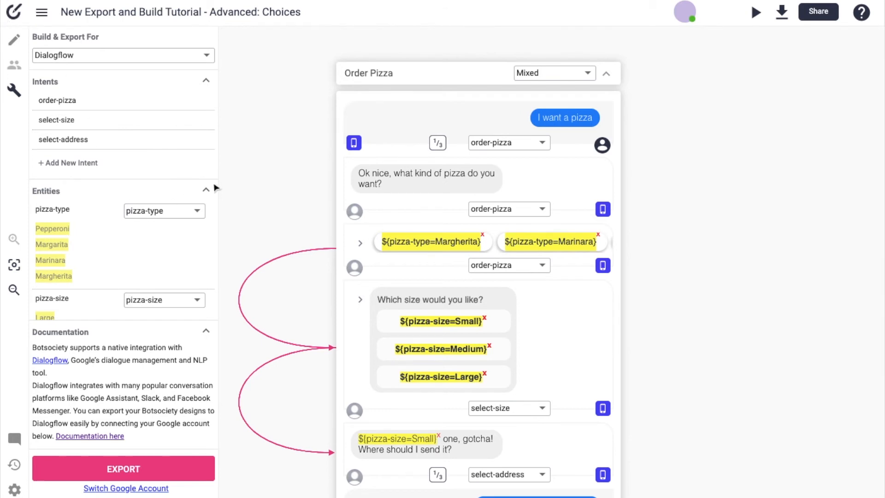
- Export the design to the Pizza_Bot_Choices agent in the official Facebook Messenger format, with order-pizza as first intent and iPhone as device
left_click(114, 469)
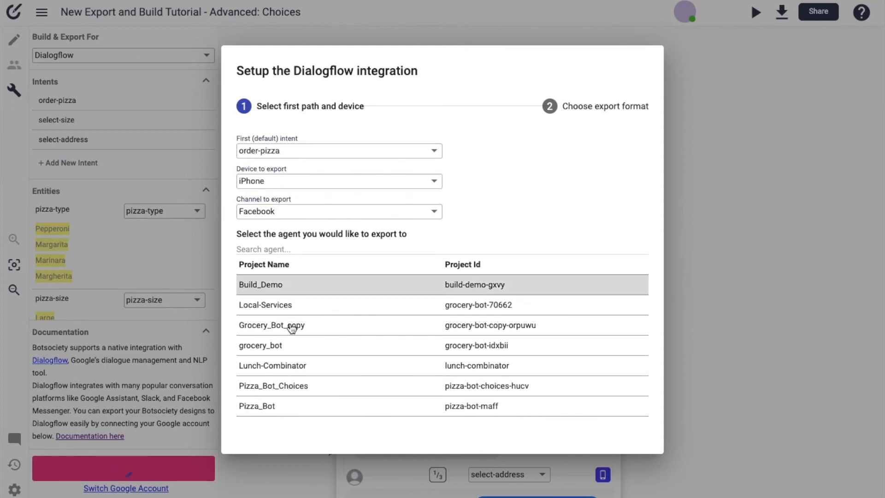
left_click(282, 388)
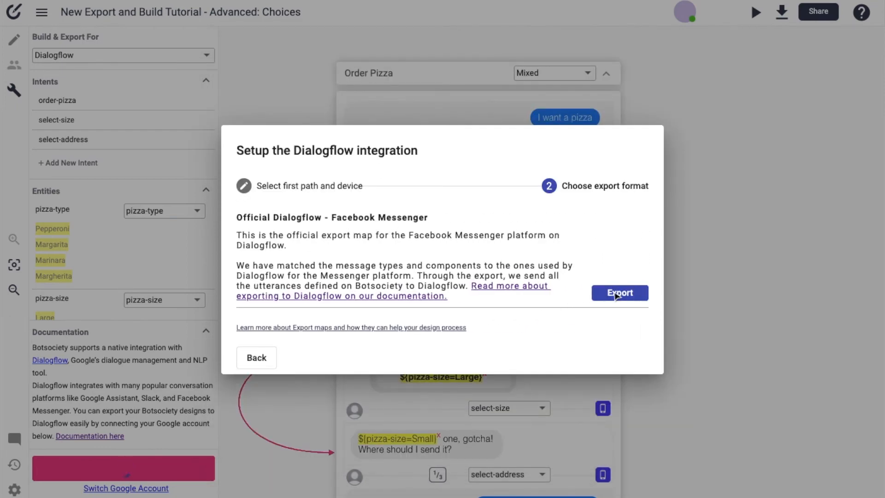
left_click(617, 294)
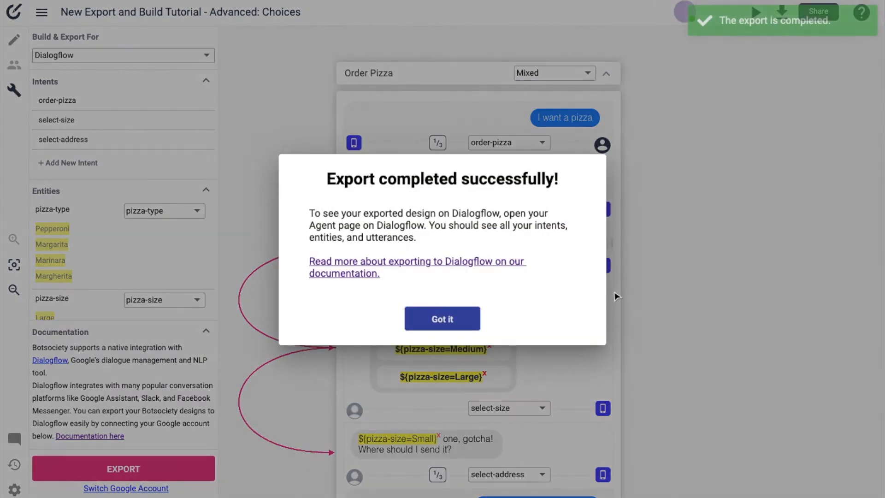
left_click(432, 322)
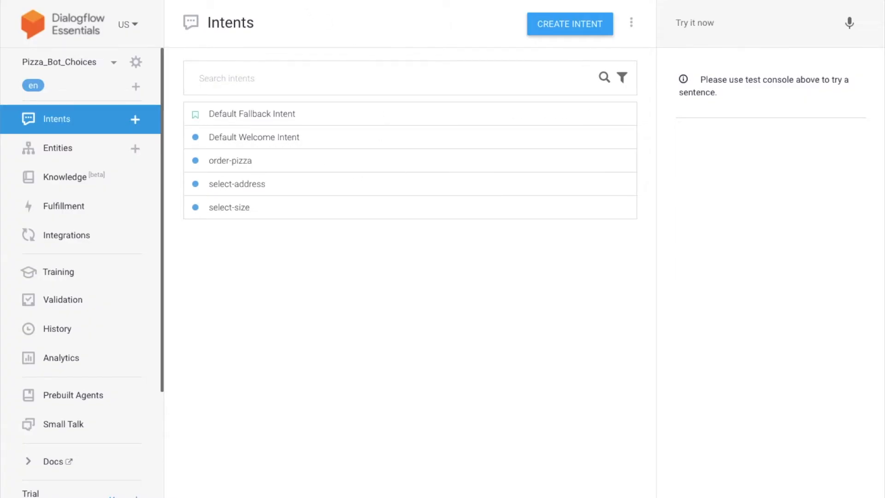
- Switch to the Pizza_Bot_Choices agent in Dialogflow, refresh its intents and delete the Default Welcome Intent
key("super+n")
key("super+r")
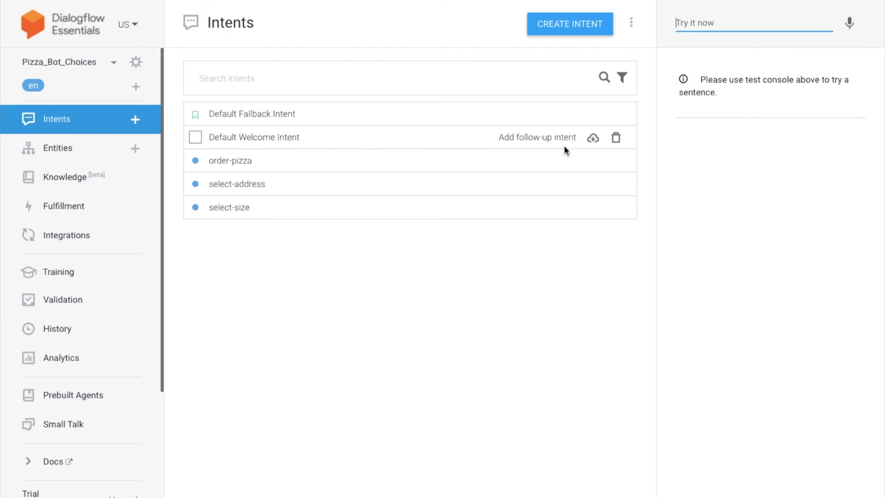
left_click(616, 137)
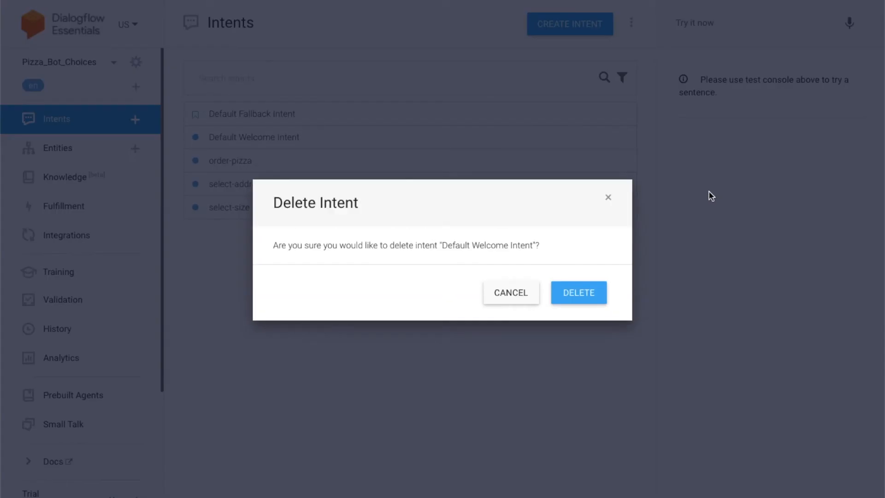
left_click(580, 291)
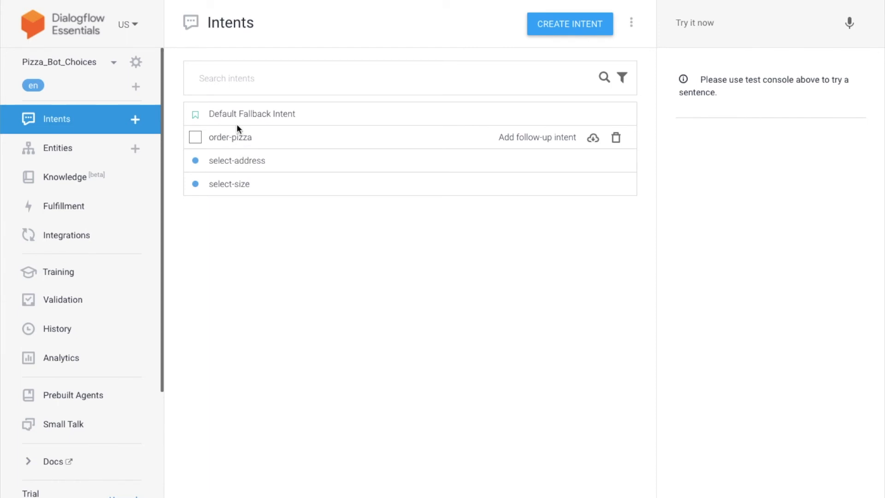
- Replace the Welcome event of the order-pizza intent with Facebook Welcome and save the intent
left_click(255, 145)
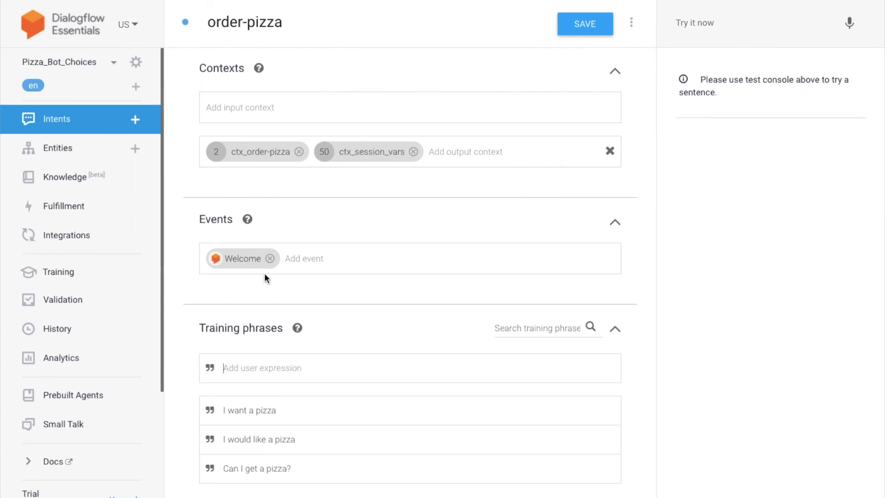
left_click(270, 258)
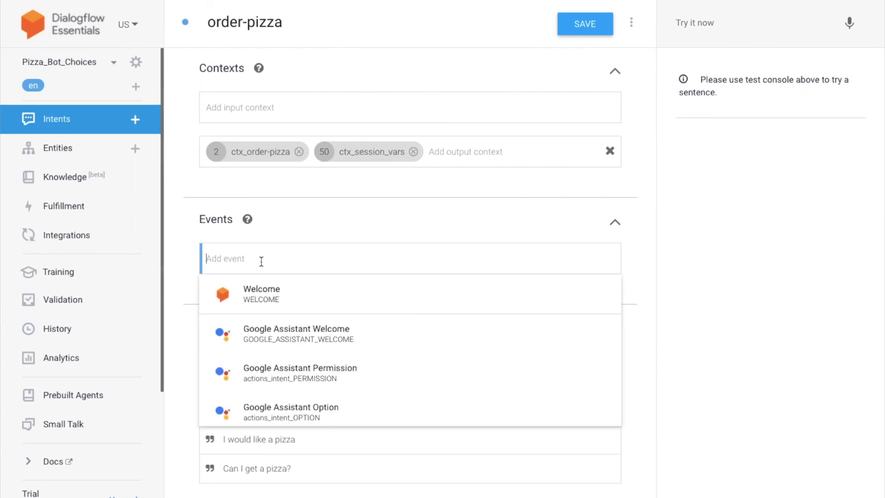
type("welcom")
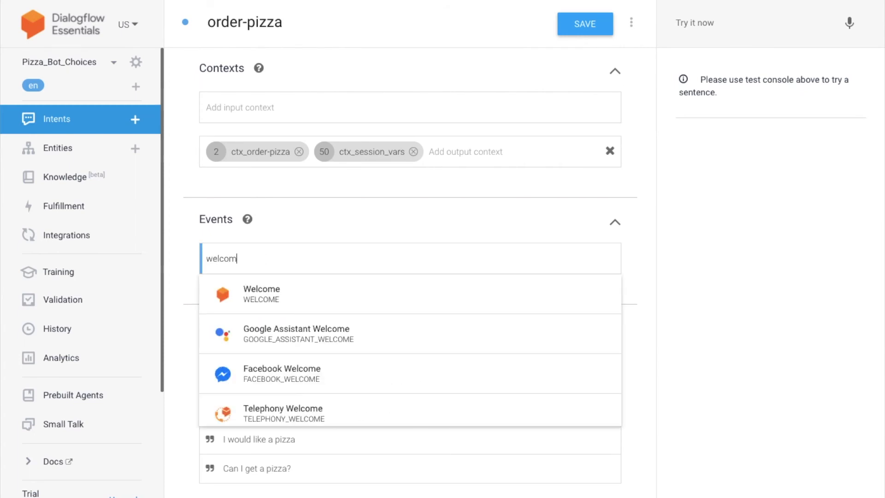
left_click(276, 371)
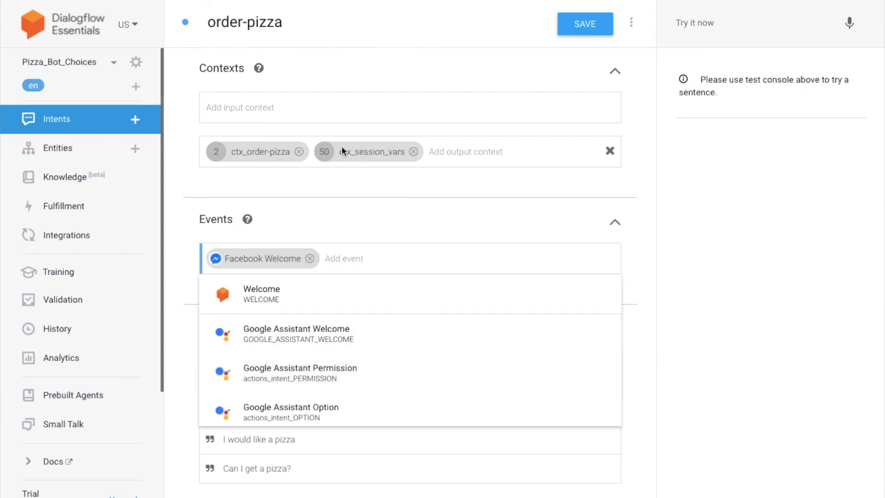
left_click(353, 235)
left_click(582, 25)
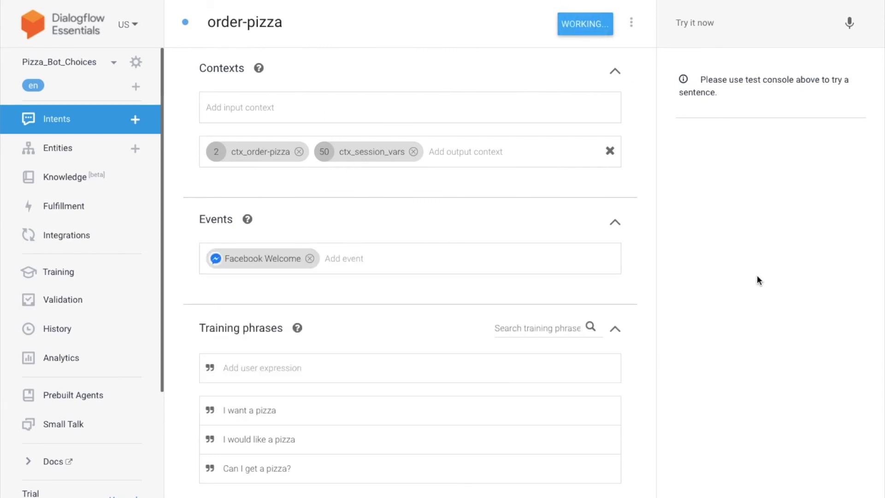
- Review the order-pizza intent's contexts, events, training phrases, parameters and Facebook response
scroll(356, 256, "down", 1)
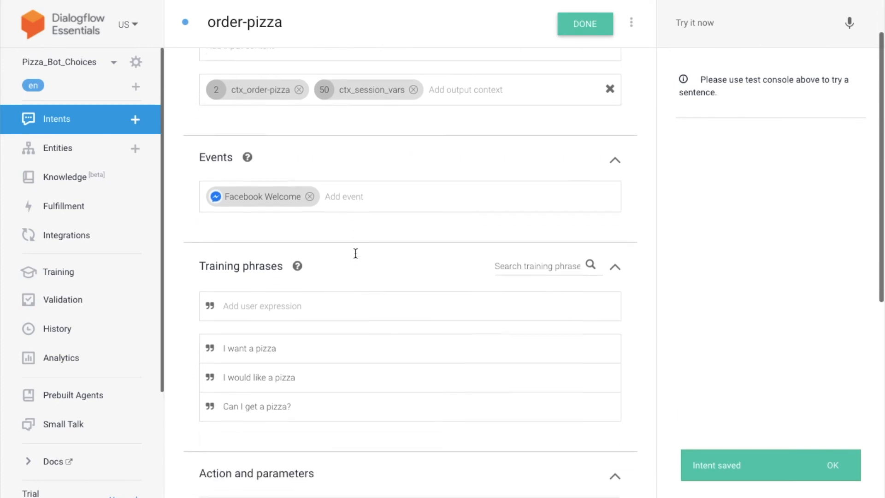
scroll(357, 256, "down", 1)
scroll(355, 253, "down", 4)
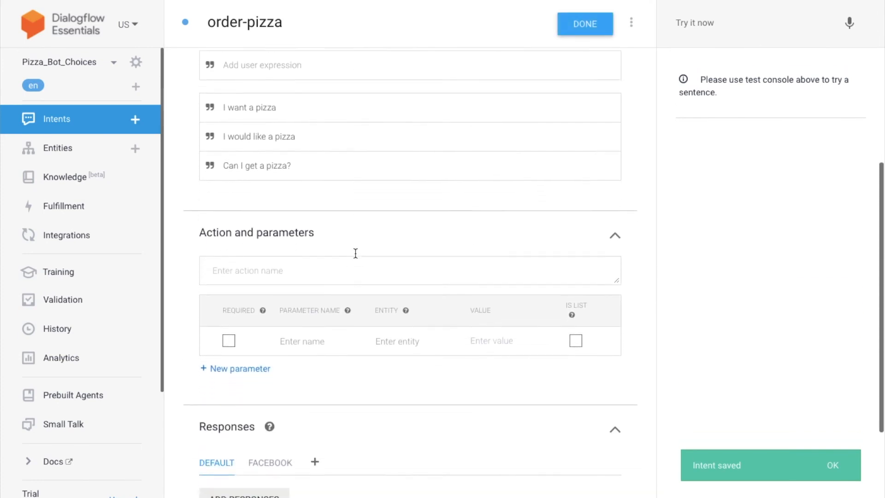
scroll(356, 253, "up", 8)
scroll(355, 253, "down", 8)
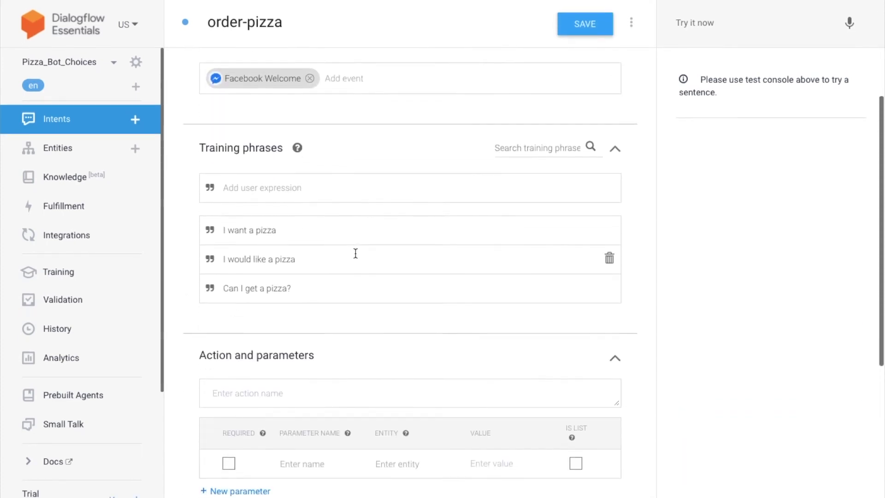
left_click(277, 370)
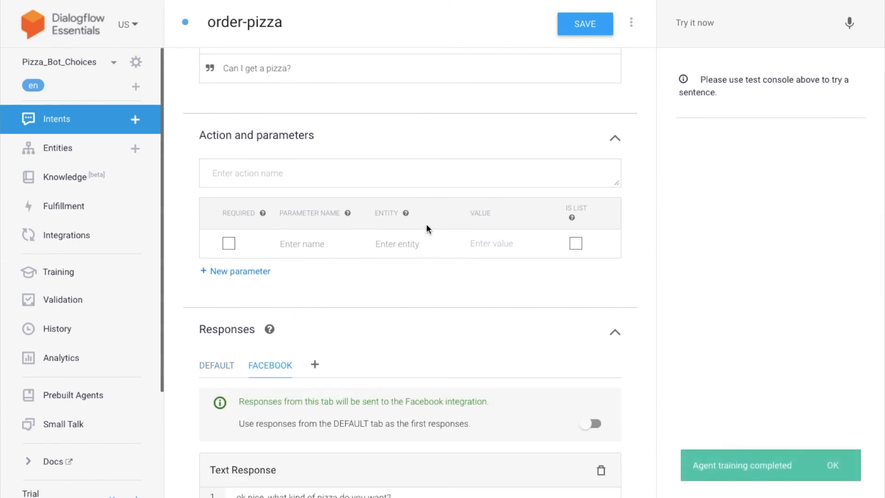
scroll(426, 223, "down", 2)
scroll(426, 223, "up", 9)
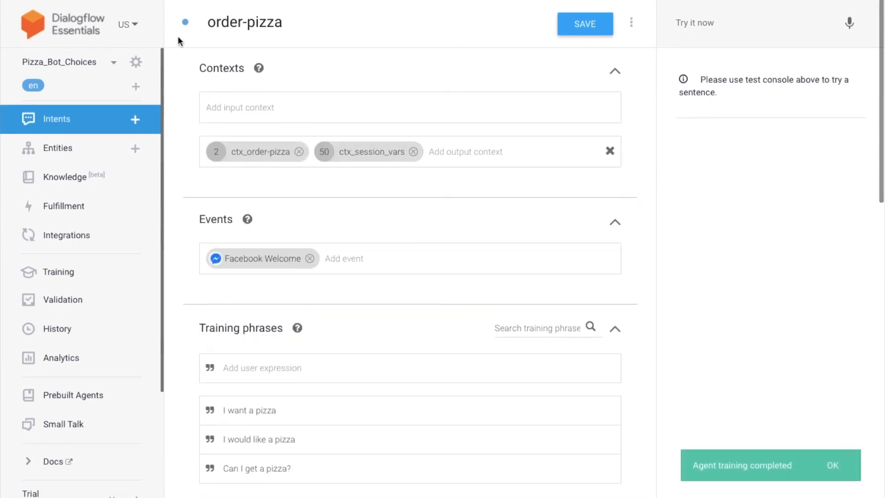
- Open the select-size intent, expand its events section and look through the available event options without adding one
left_click(60, 119)
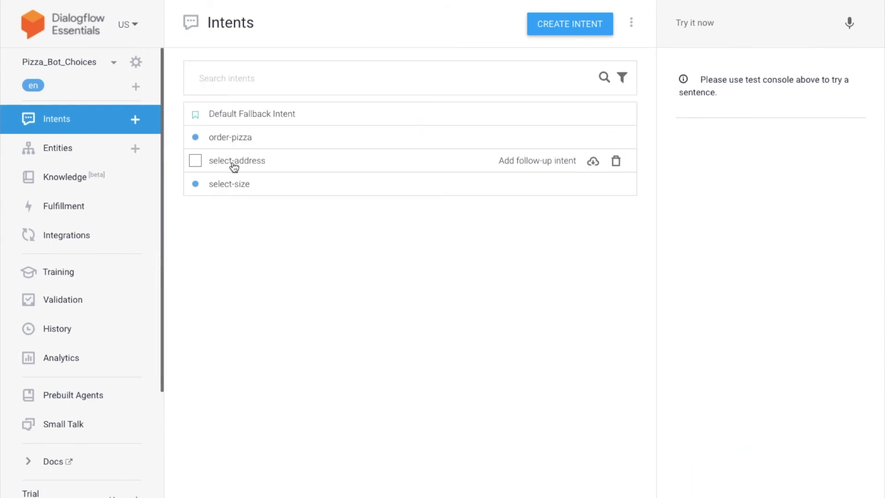
left_click(239, 191)
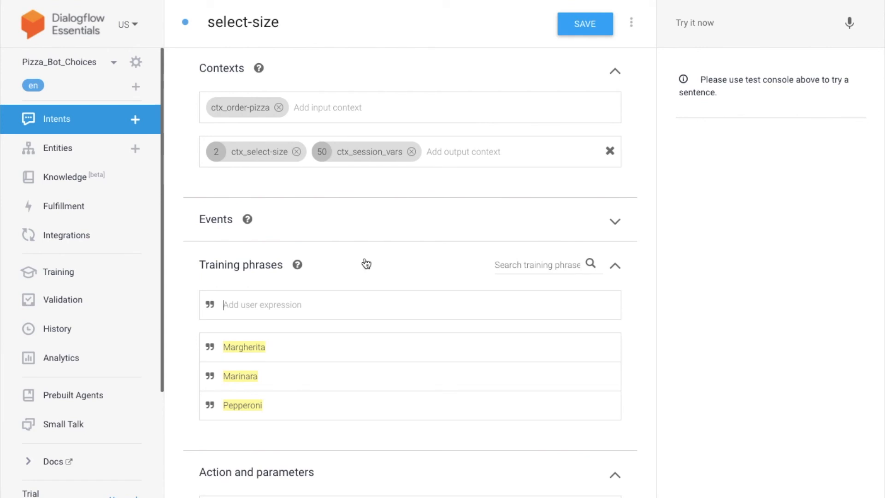
left_click(276, 217)
left_click(258, 259)
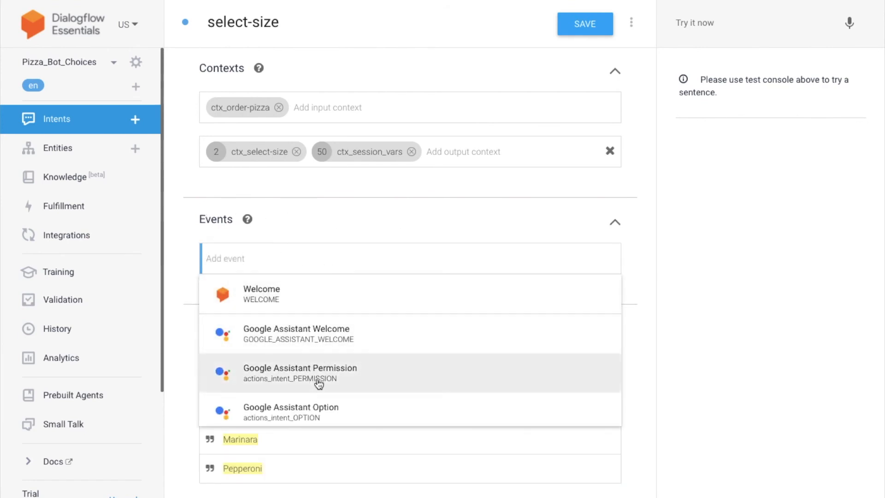
left_click(701, 288)
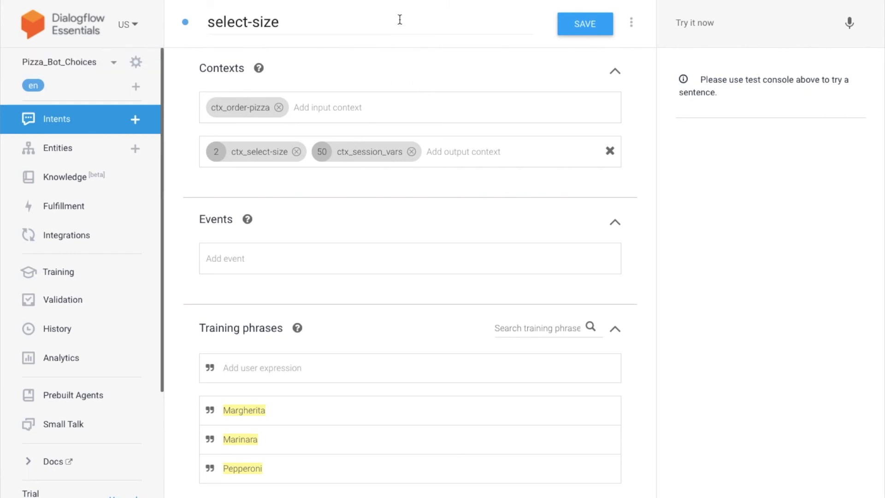
- Review the select-size intent's training phrases, pizza-type parameter and Facebook card response, and save the intent
scroll(402, 174, "down", 6)
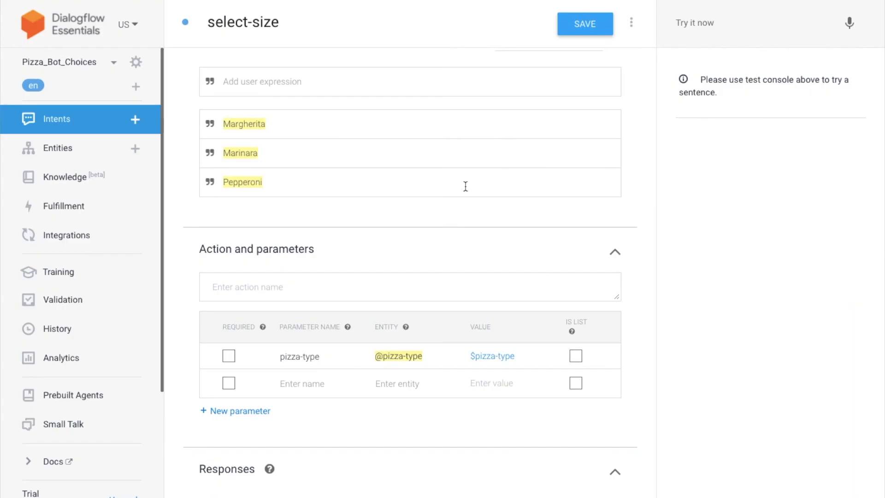
scroll(424, 208, "down", 4)
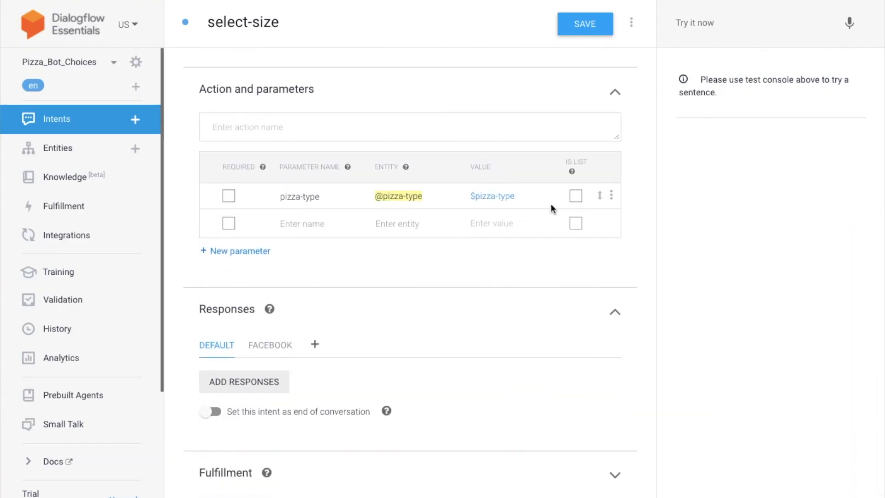
left_click(272, 347)
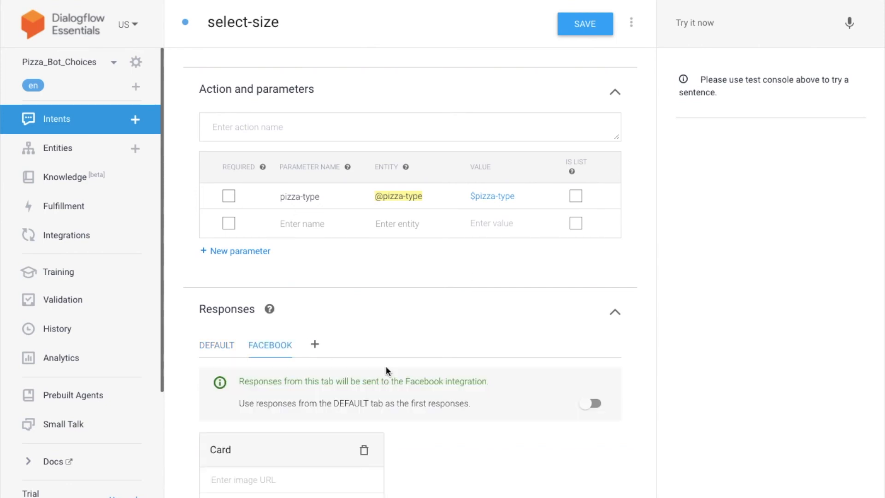
scroll(438, 372, "down", 5)
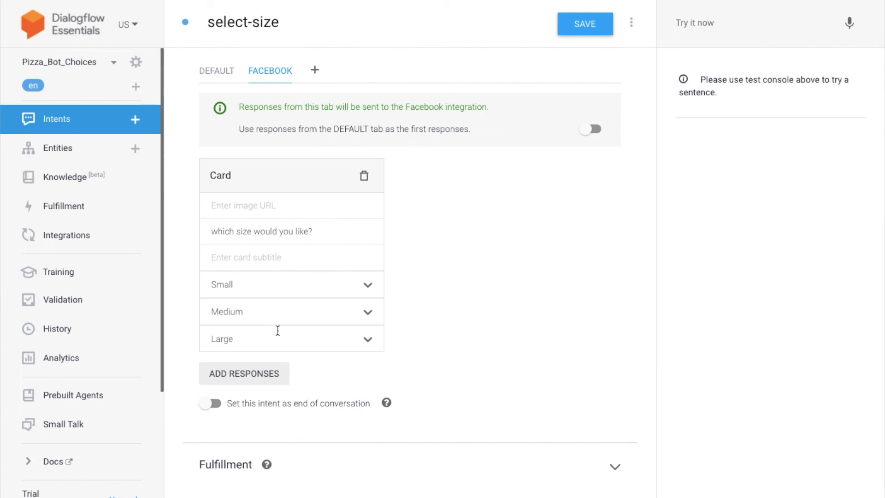
scroll(437, 295, "up", 3)
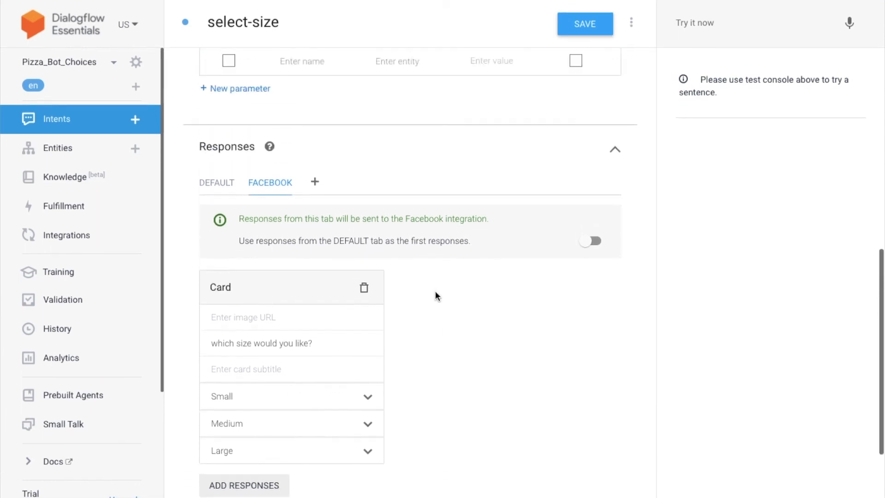
scroll(436, 293, "up", 10)
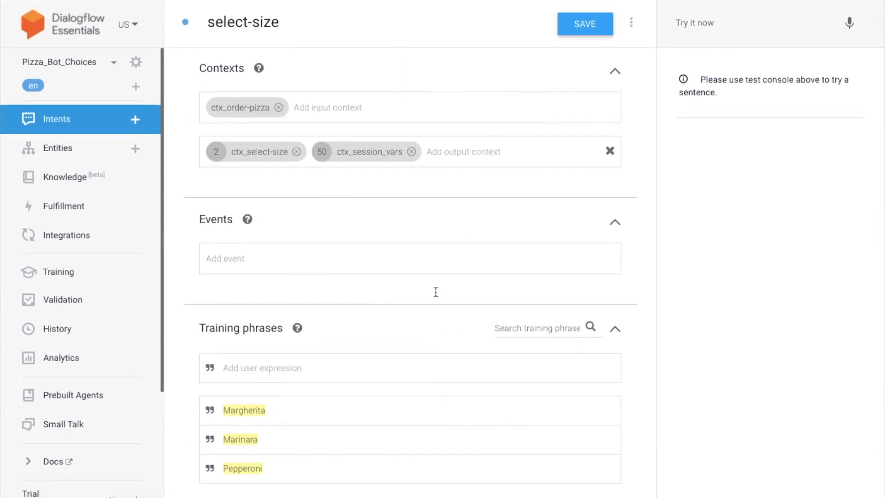
left_click(565, 30)
left_click(589, 32)
- Open the select-address intent and examine its contexts, training phrases, pizza-size and address parameters, and Facebook response
left_click(95, 128)
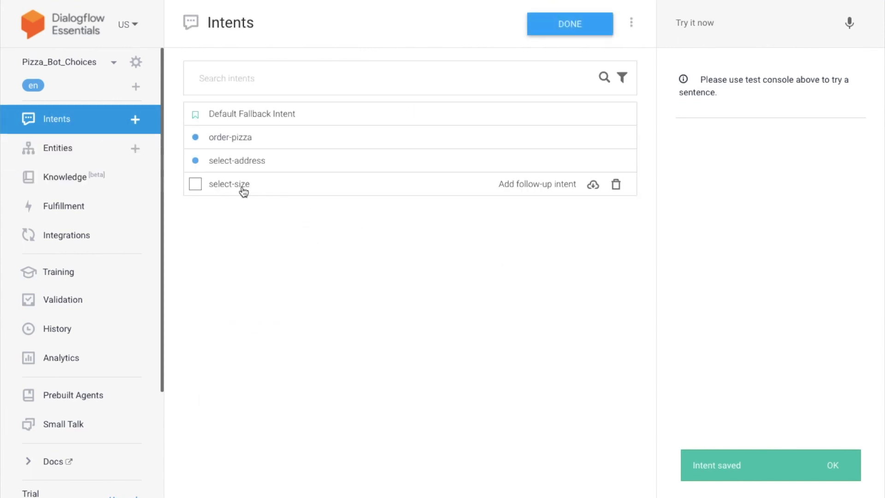
left_click(247, 169)
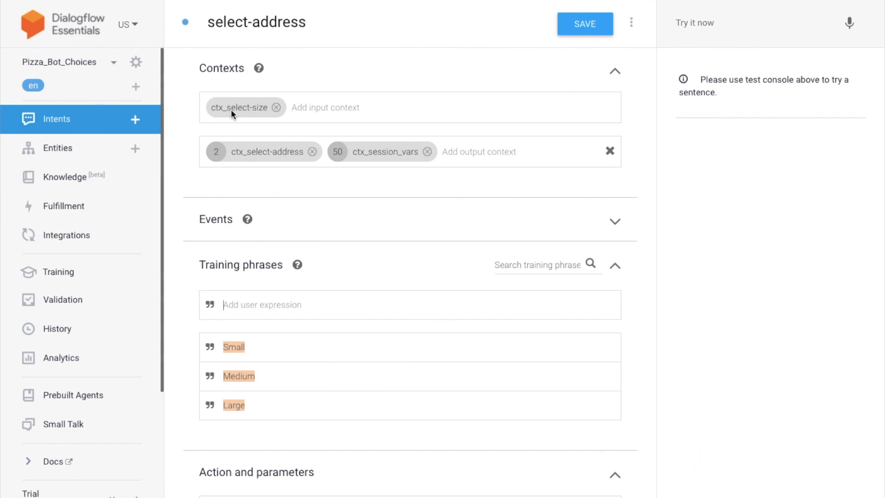
scroll(266, 243, "down", 1)
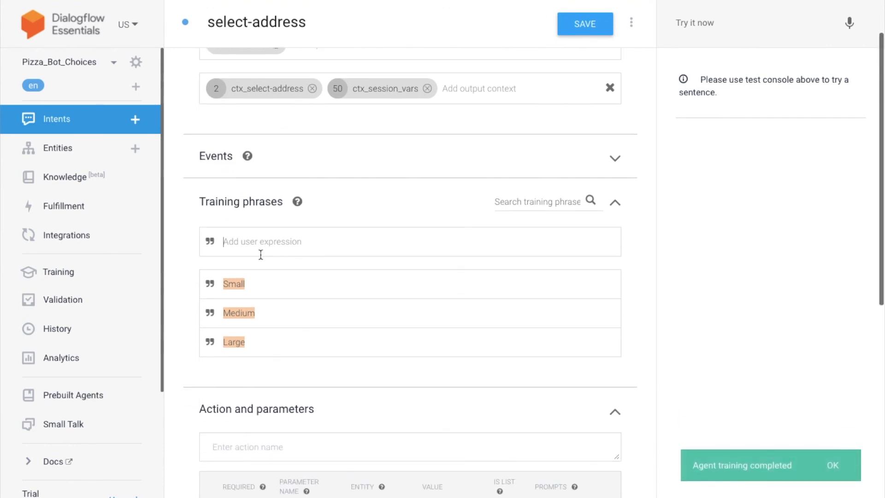
double_click(233, 285)
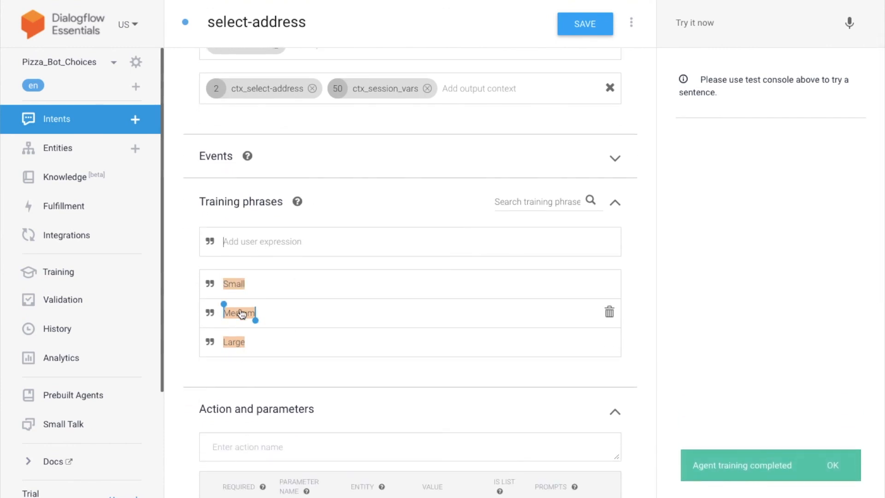
scroll(246, 299, "up", 1)
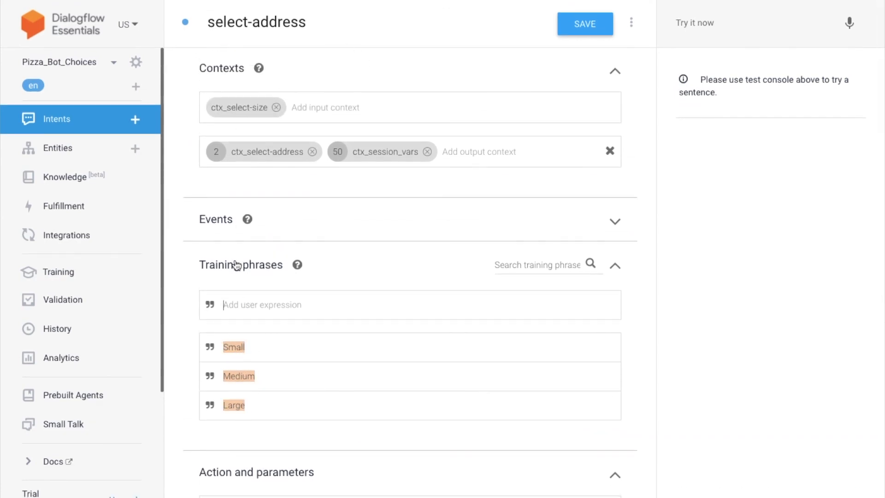
scroll(195, 320, "down", 3)
scroll(195, 324, "down", 2)
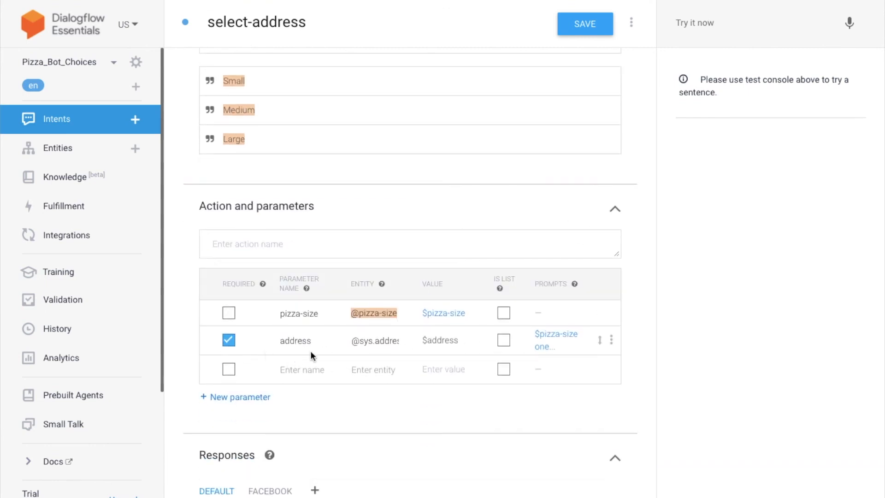
scroll(602, 342, "down", 3)
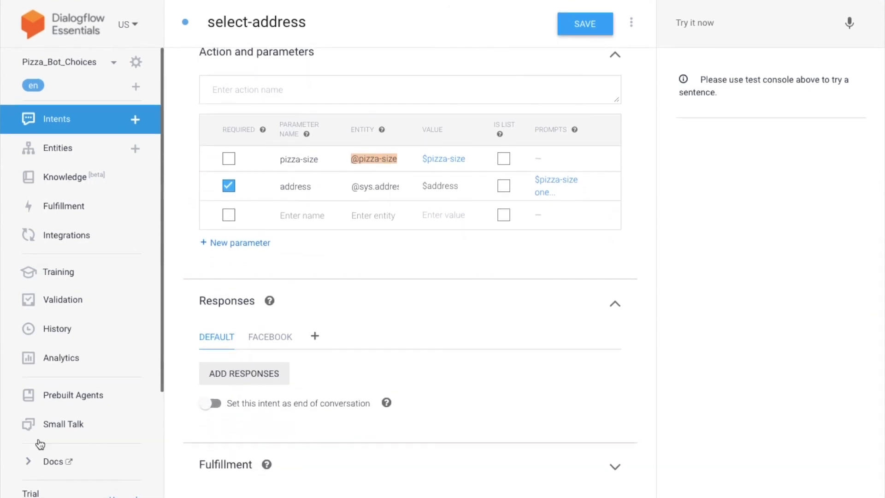
left_click(279, 337)
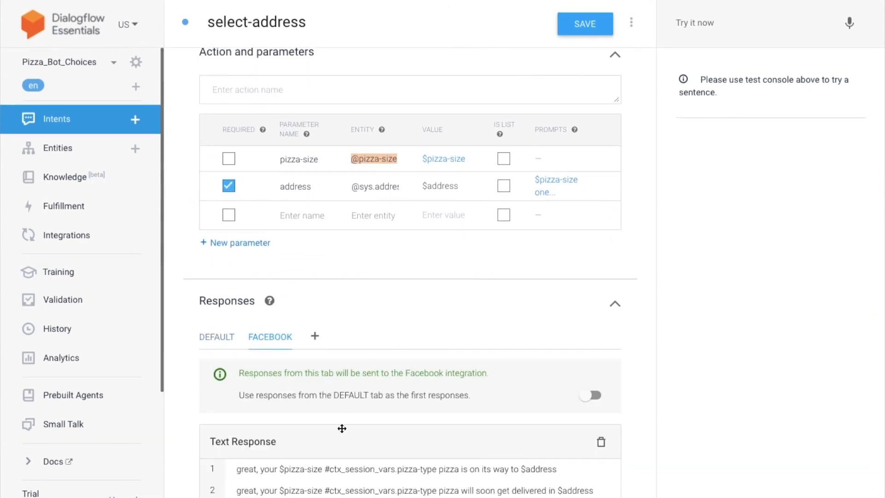
scroll(394, 281, "up", 8)
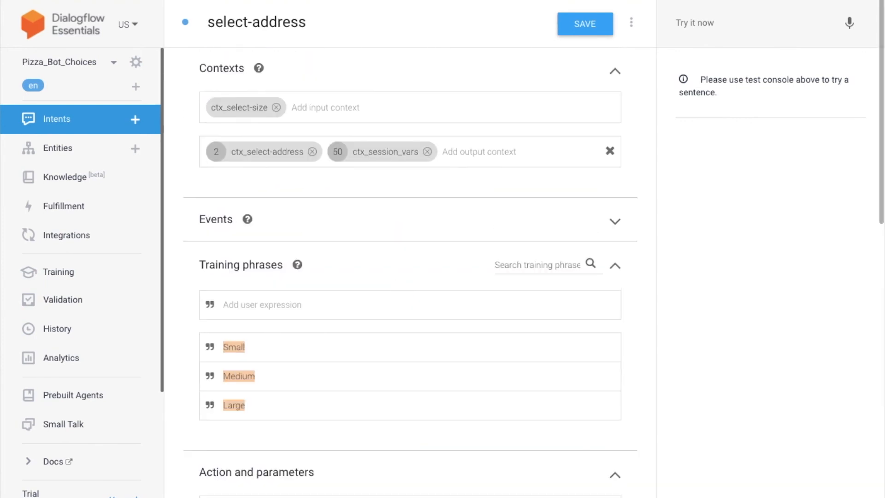
- Test the agent with the message "i want a pizza" and show its Facebook response
left_click(760, 32)
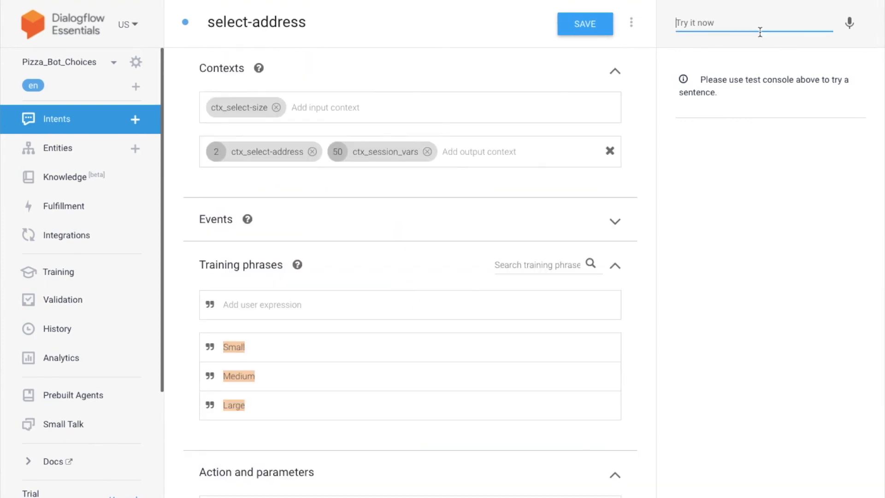
type("i want a pizza")
key("Return")
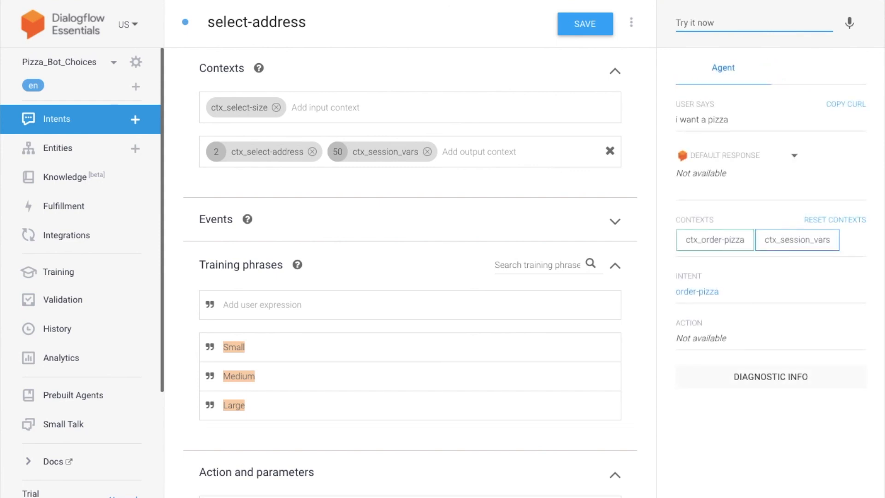
left_click(760, 164)
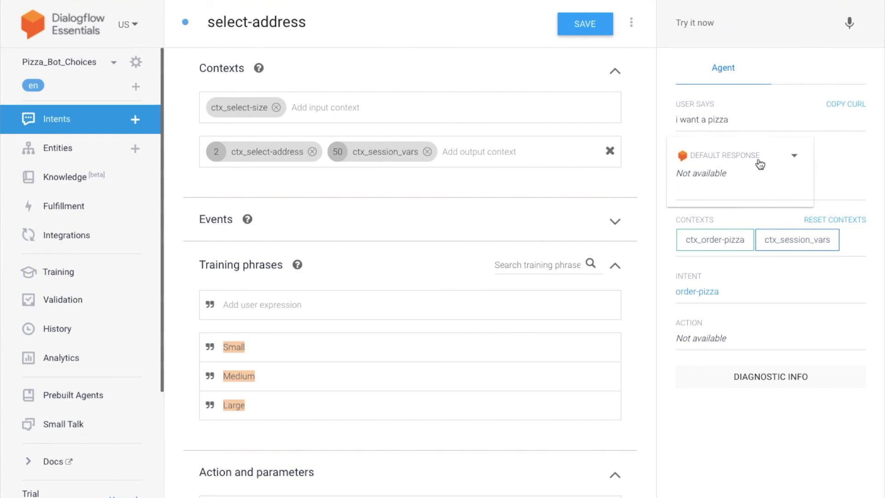
left_click(752, 189)
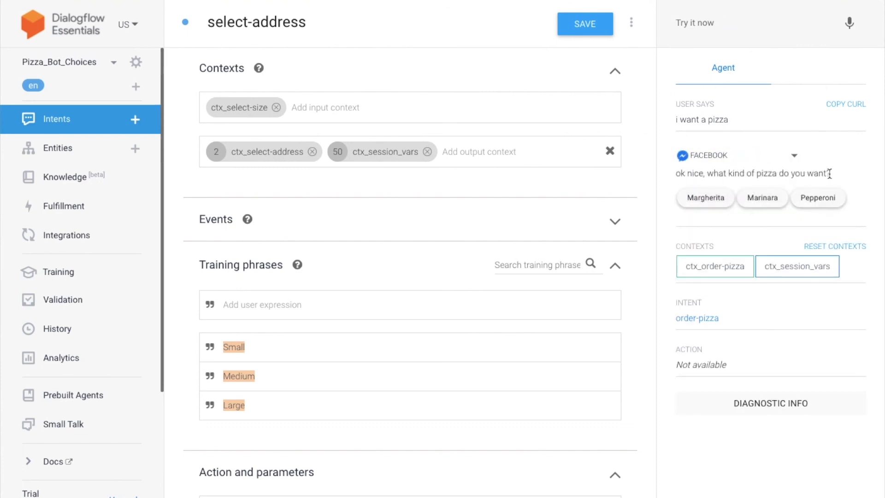
- Answer the test conversation with Marinara and the Medium size, and switch the reply view to the default response
left_click(757, 199)
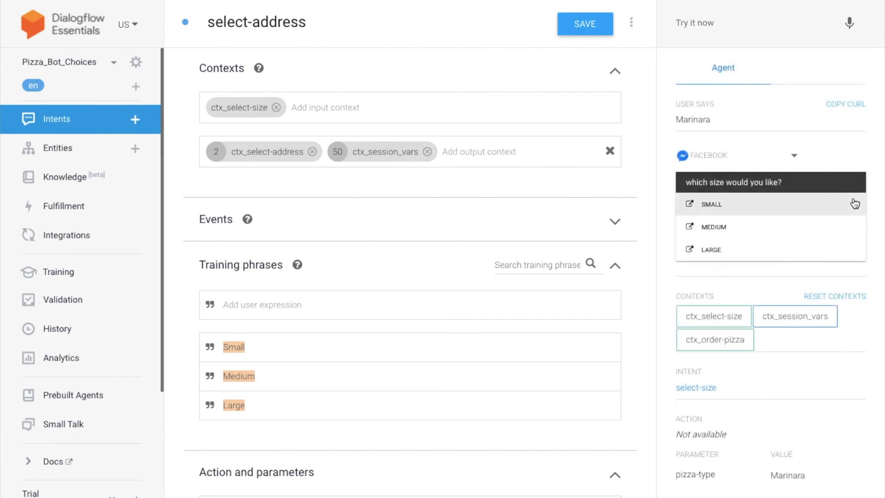
left_click(732, 231)
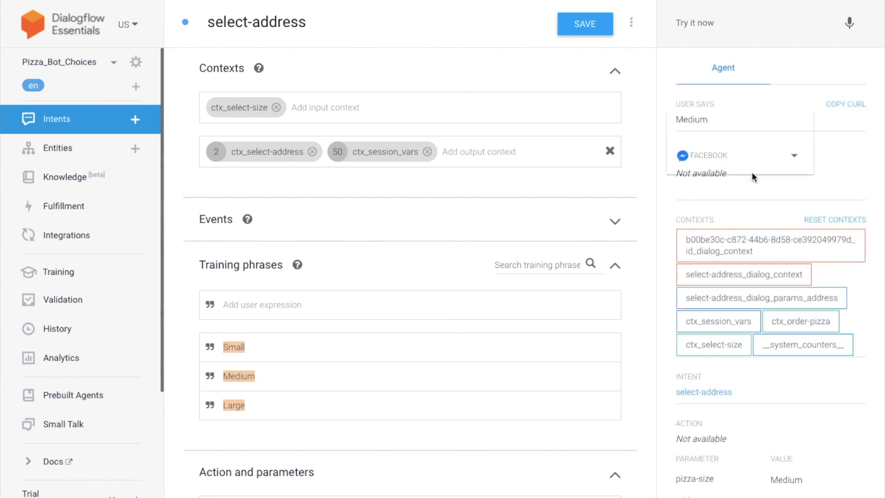
left_click(756, 167)
left_click(731, 124)
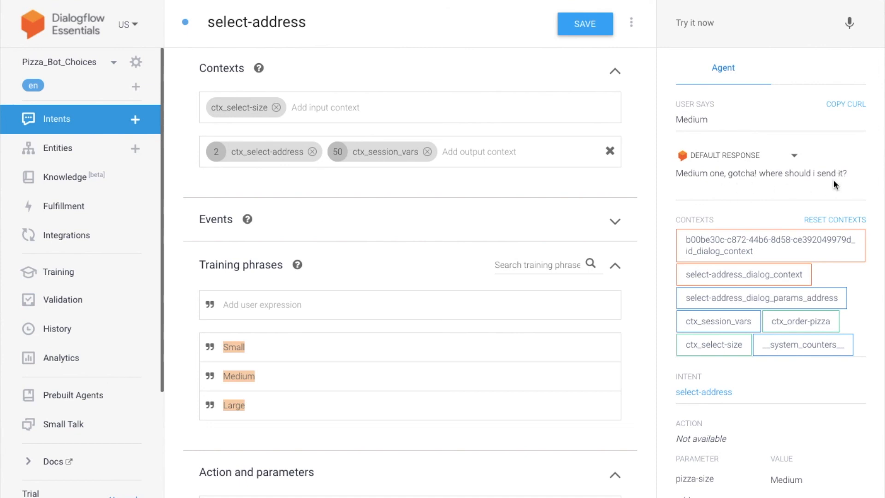
- Send "san francisco" as the delivery location in the test conversation and show the Facebook response
left_click(700, 24)
type("san francisco")
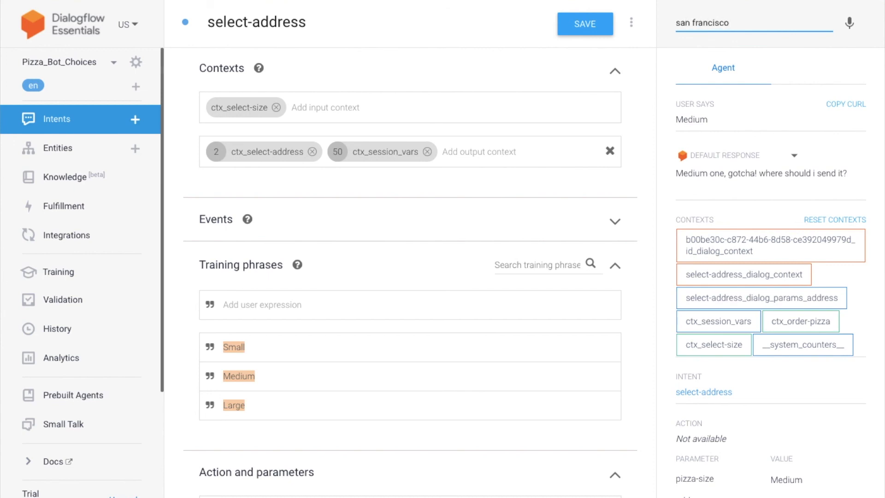
key("Return")
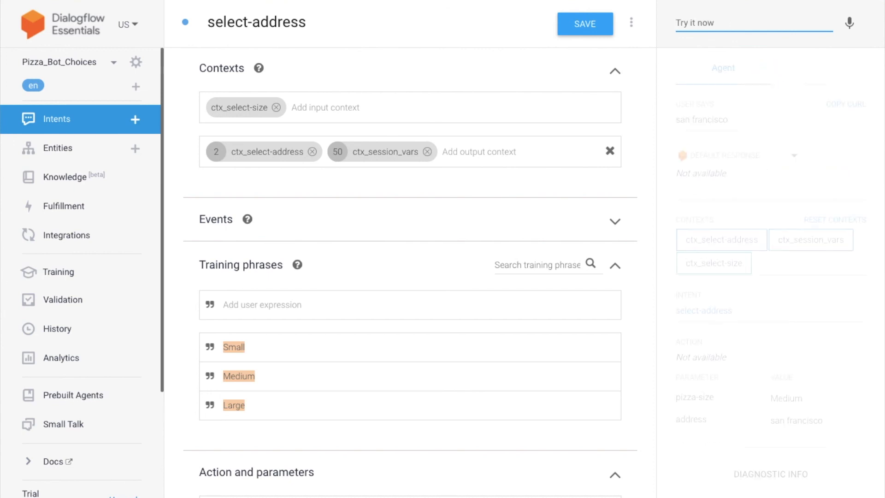
left_click(699, 157)
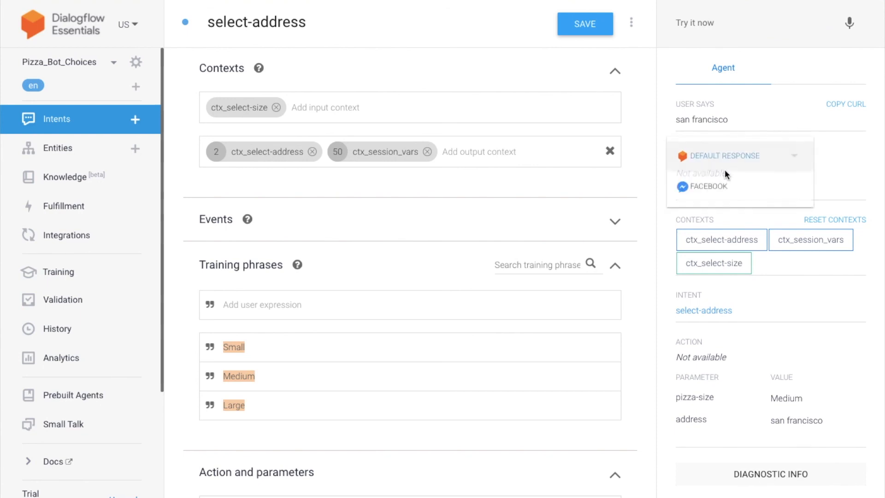
left_click(723, 183)
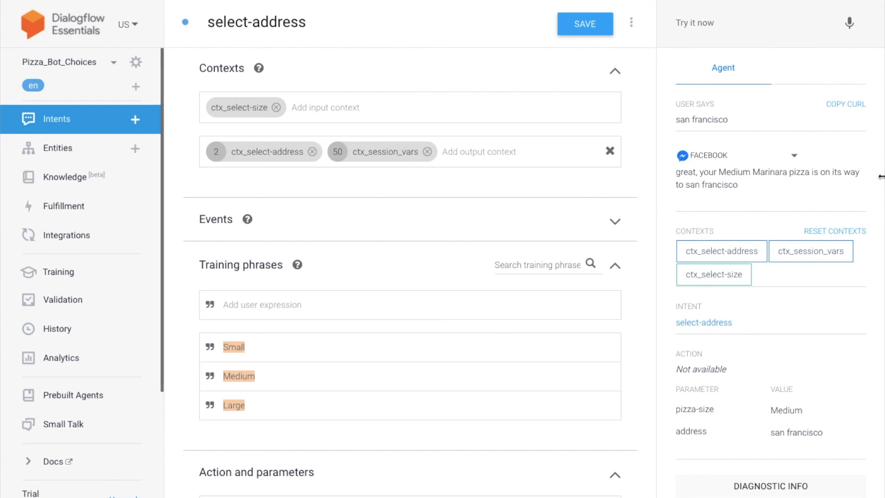
scroll(792, 330, "down", 2)
scroll(792, 330, "up", 2)
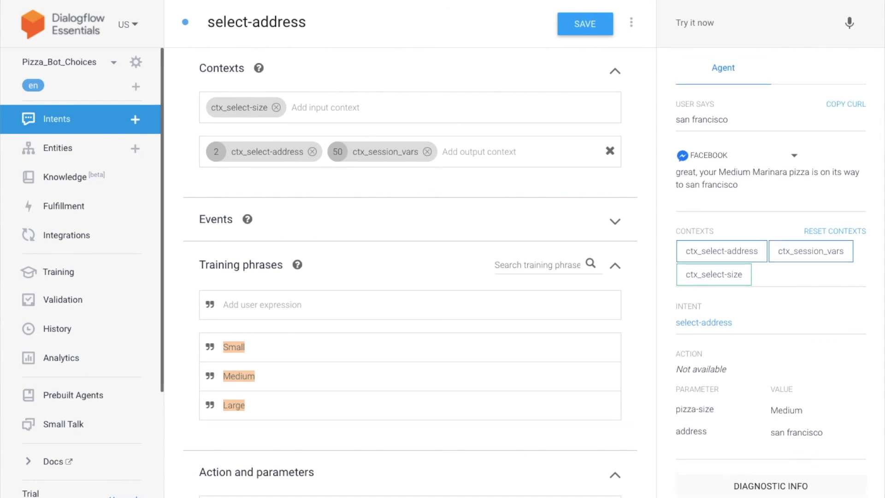